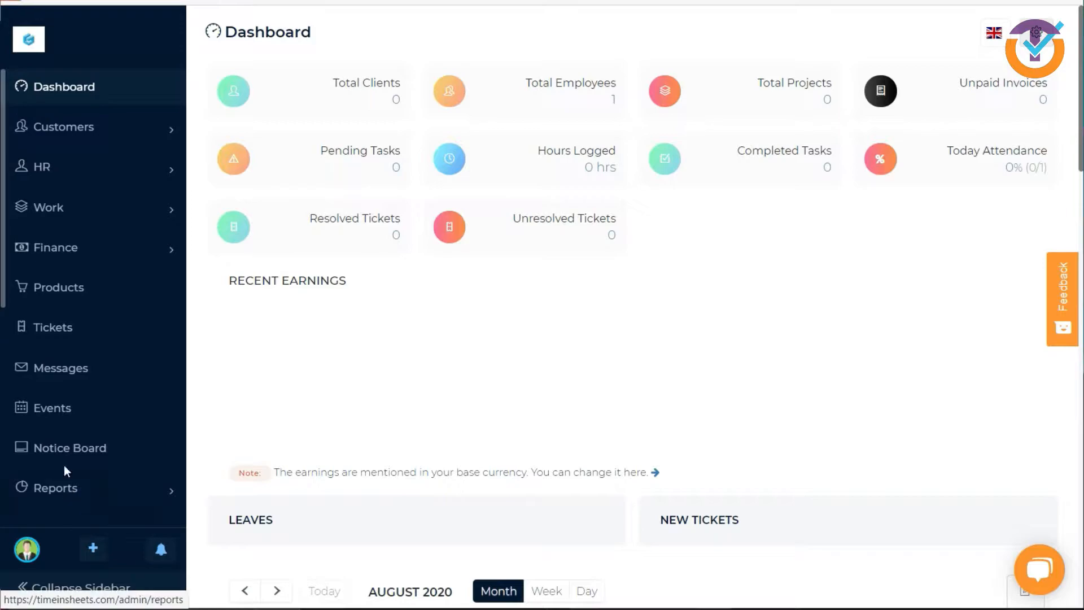
# Step: Open the company settings, go through the organization details and save them
pyautogui.click(65, 440)
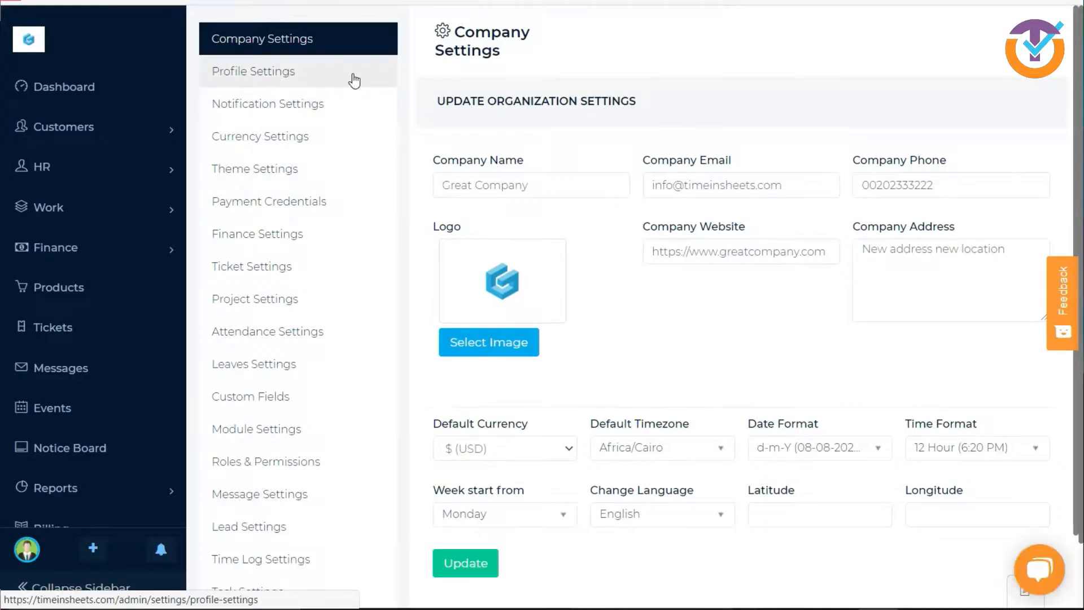
pyautogui.click(509, 191)
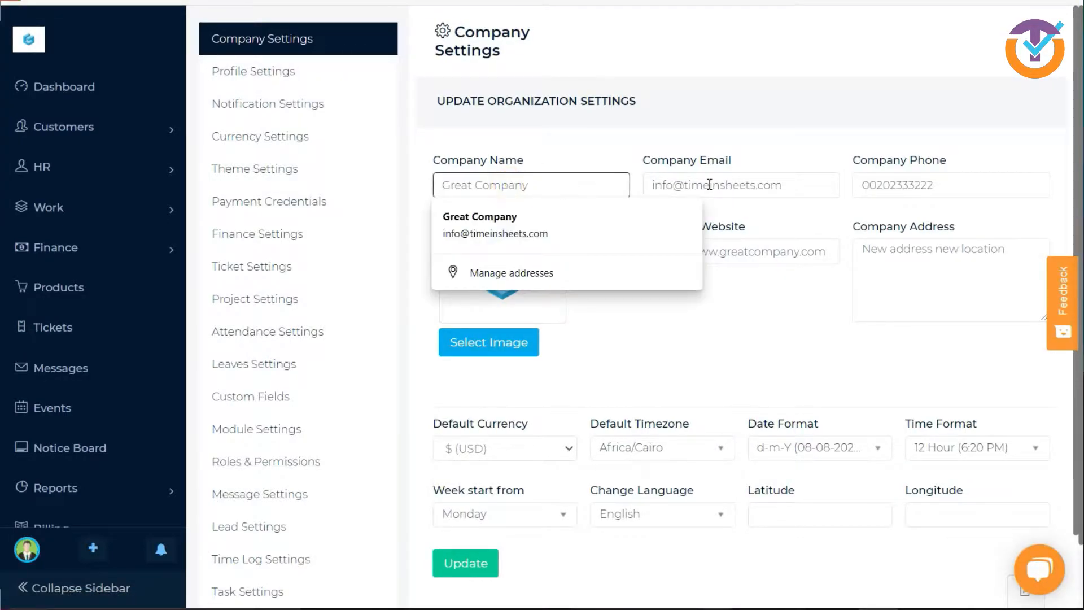
pyautogui.click(709, 184)
pyautogui.click(848, 152)
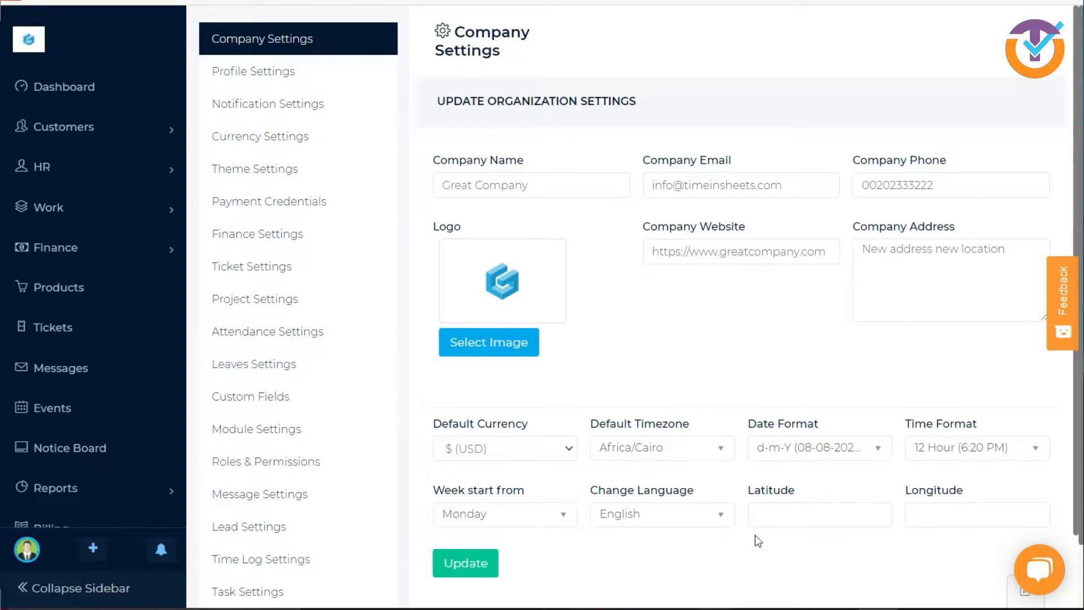
pyautogui.scroll(-2, 754, 534)
pyautogui.click(477, 480)
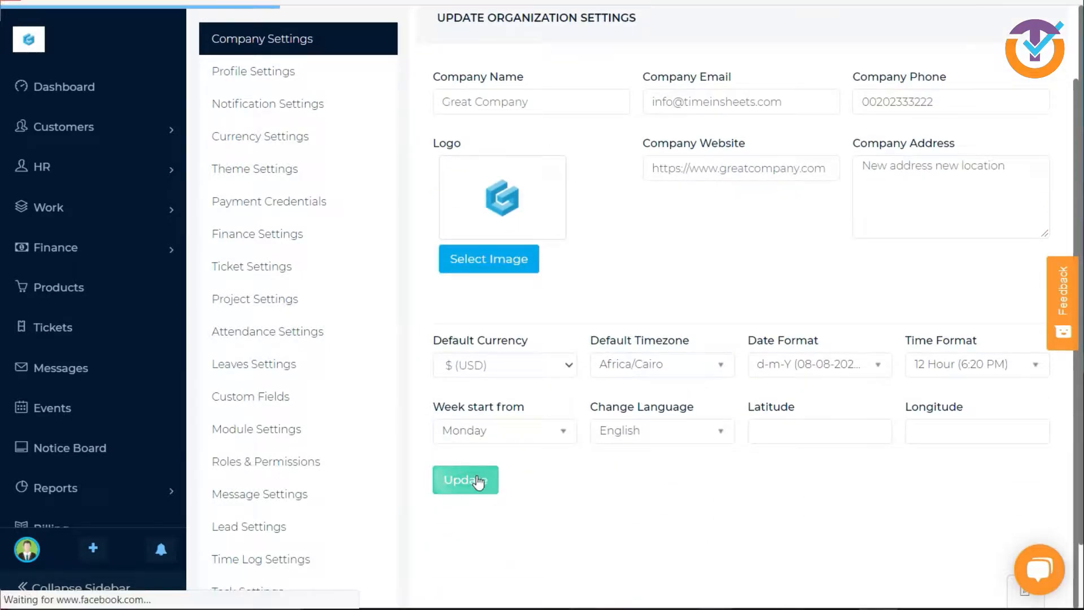
# Step: Open the profile settings, go through the profile information and save it
pyautogui.click(279, 78)
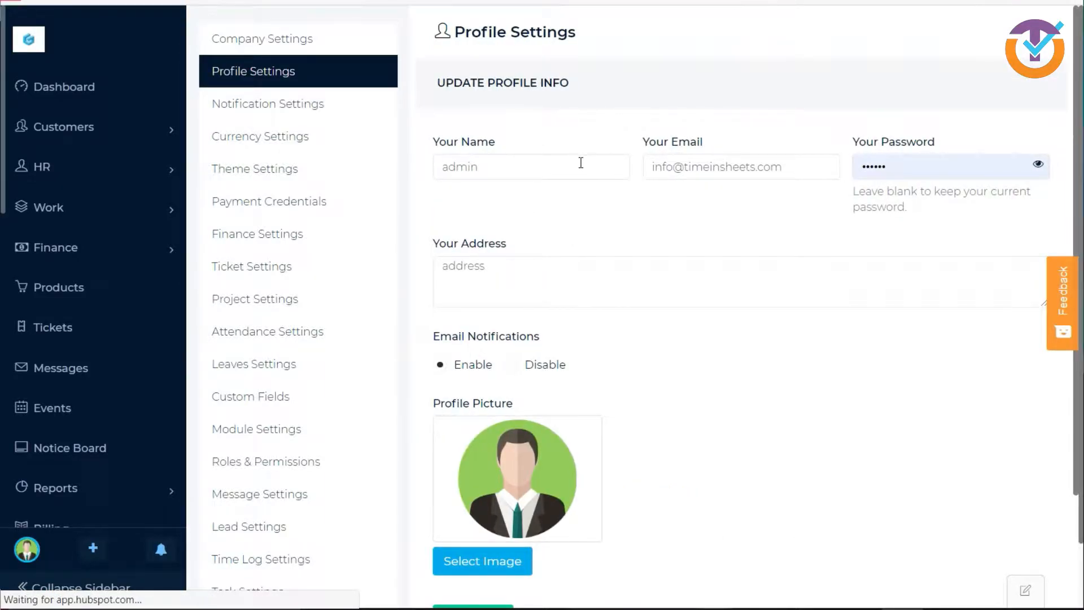
pyautogui.doubleClick(581, 163)
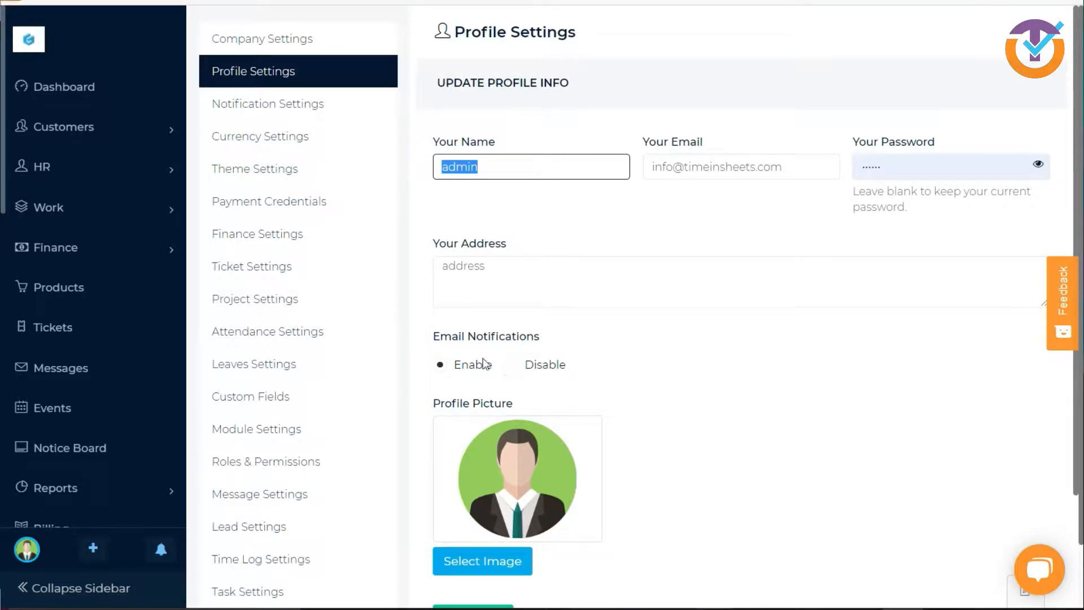
pyautogui.scroll(-2, 486, 384)
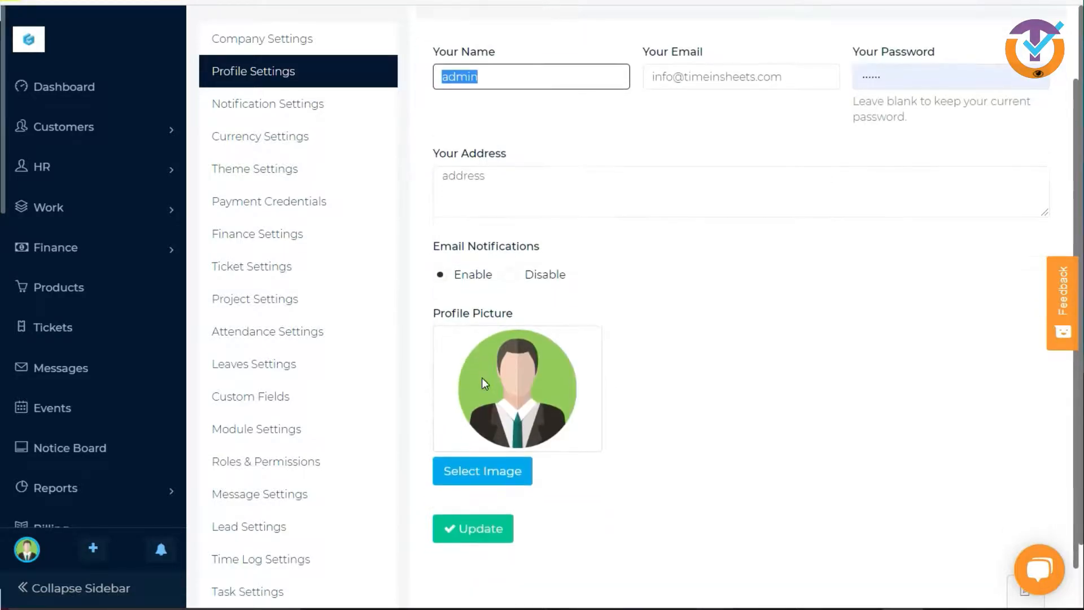
pyautogui.click(476, 534)
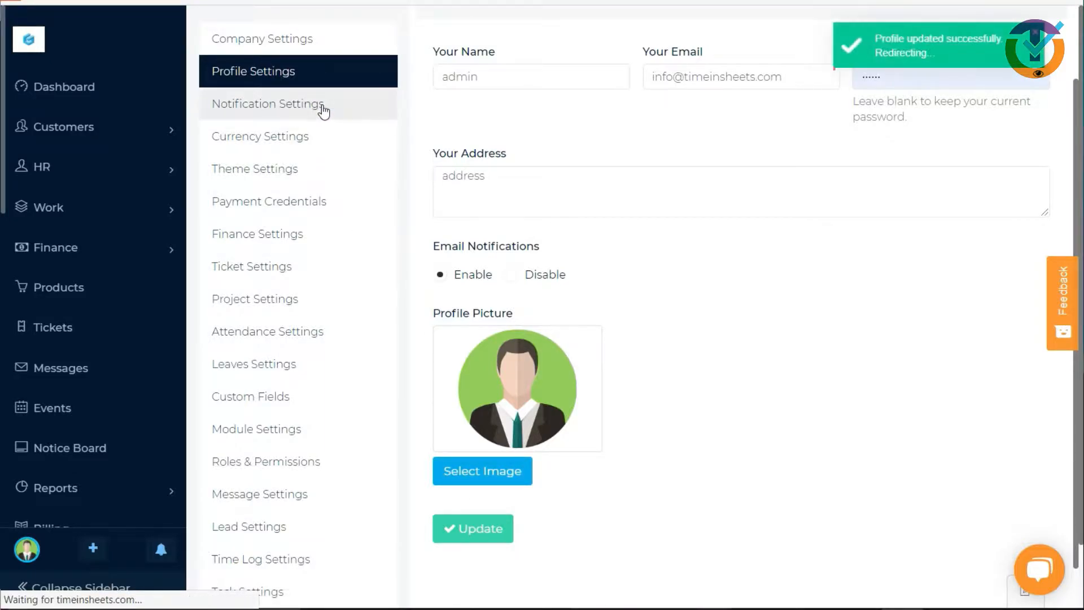
# Step: Review which events trigger email, Slack and push notifications in the notification settings
pyautogui.click(324, 106)
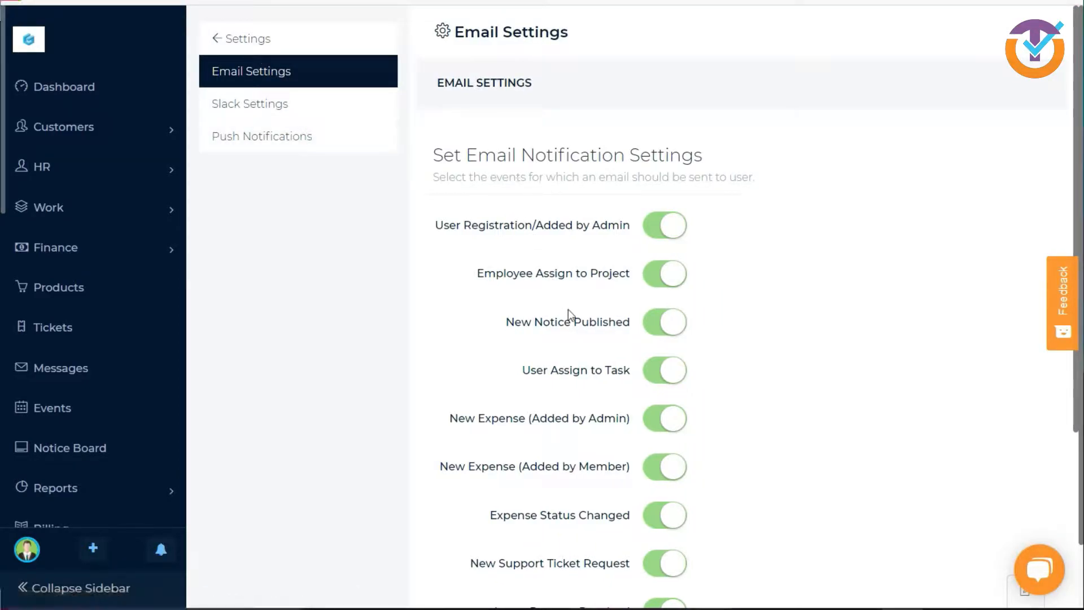
pyautogui.scroll(-3, 570, 308)
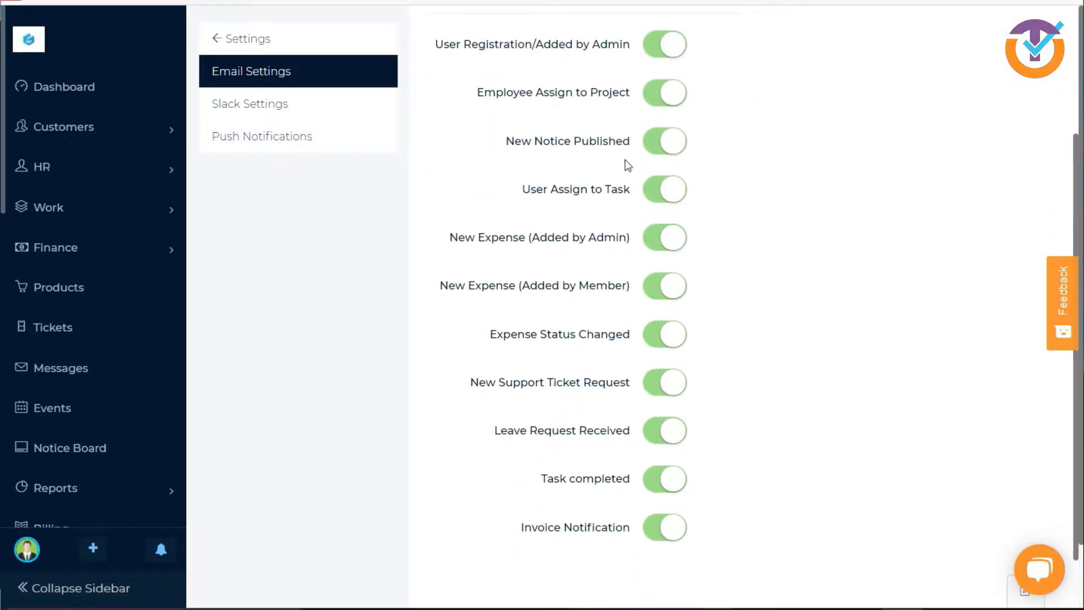
pyautogui.scroll(-1, 603, 339)
pyautogui.scroll(5, 602, 339)
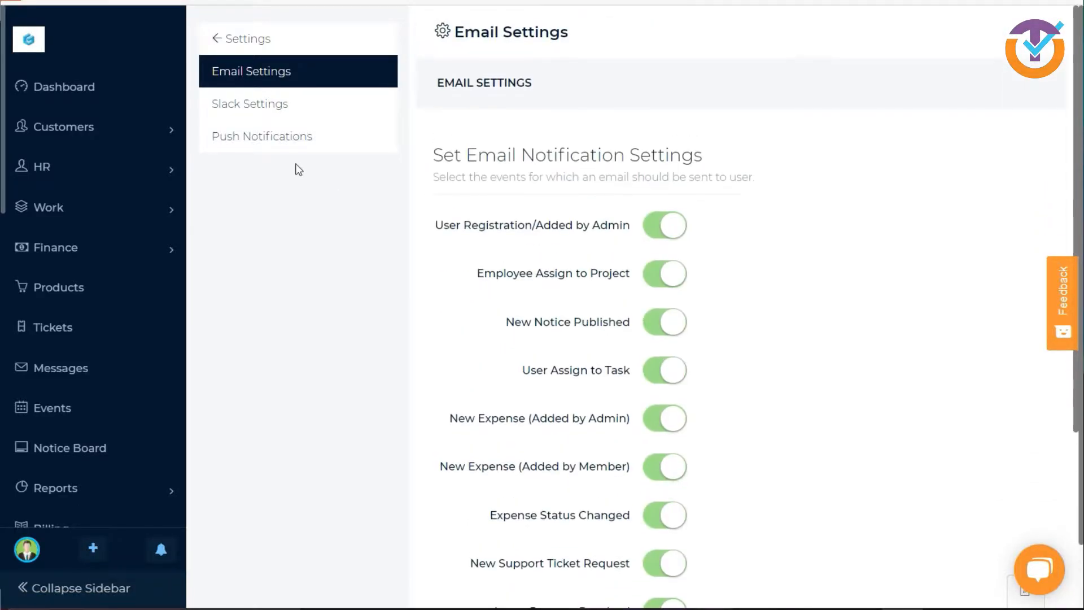
pyautogui.click(283, 107)
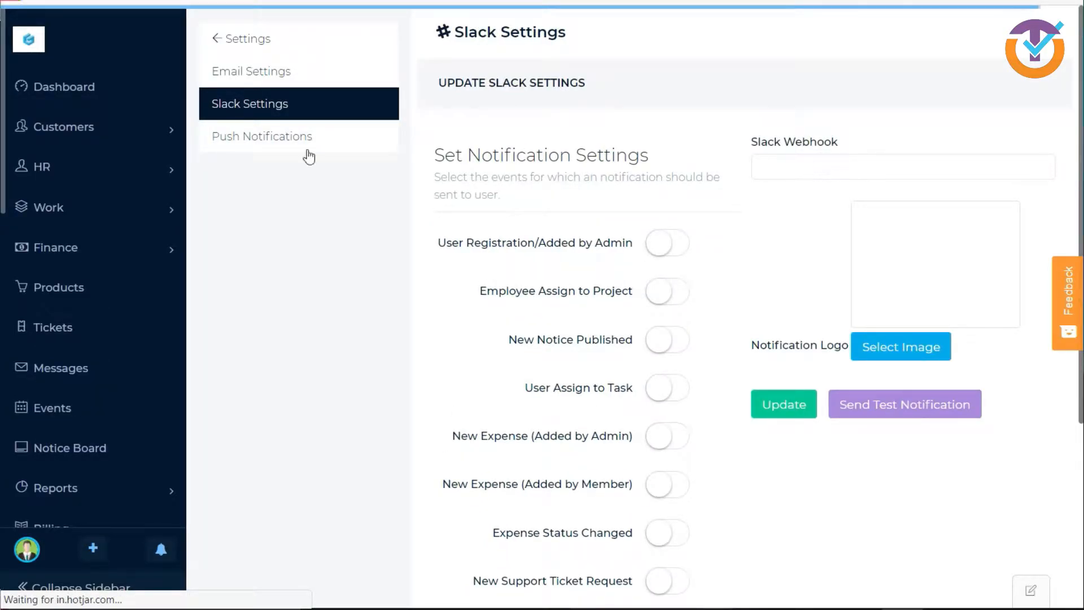
pyautogui.click(234, 138)
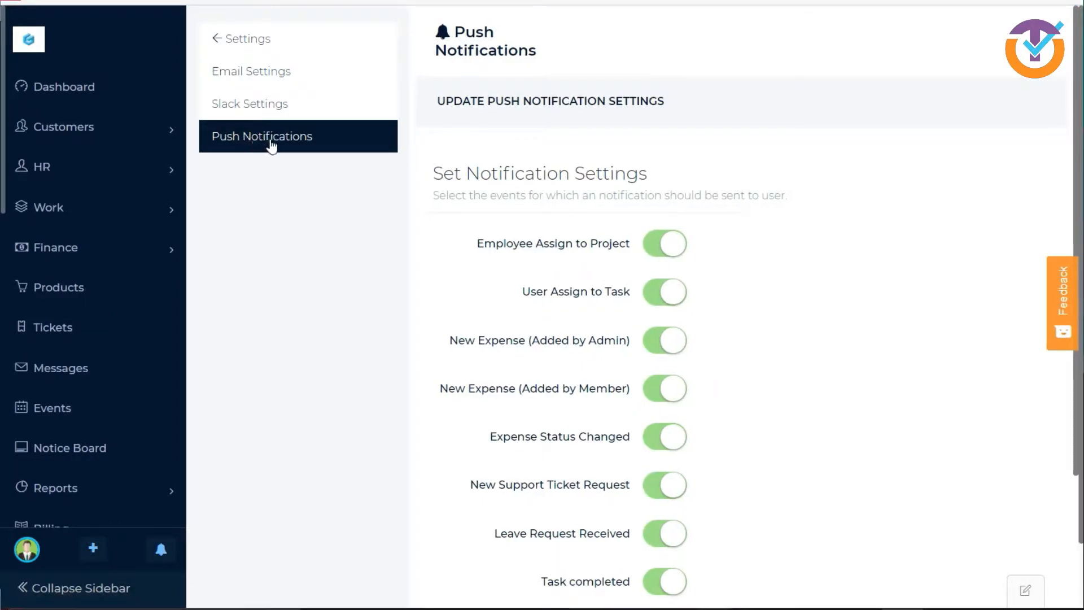
pyautogui.scroll(-3, 582, 293)
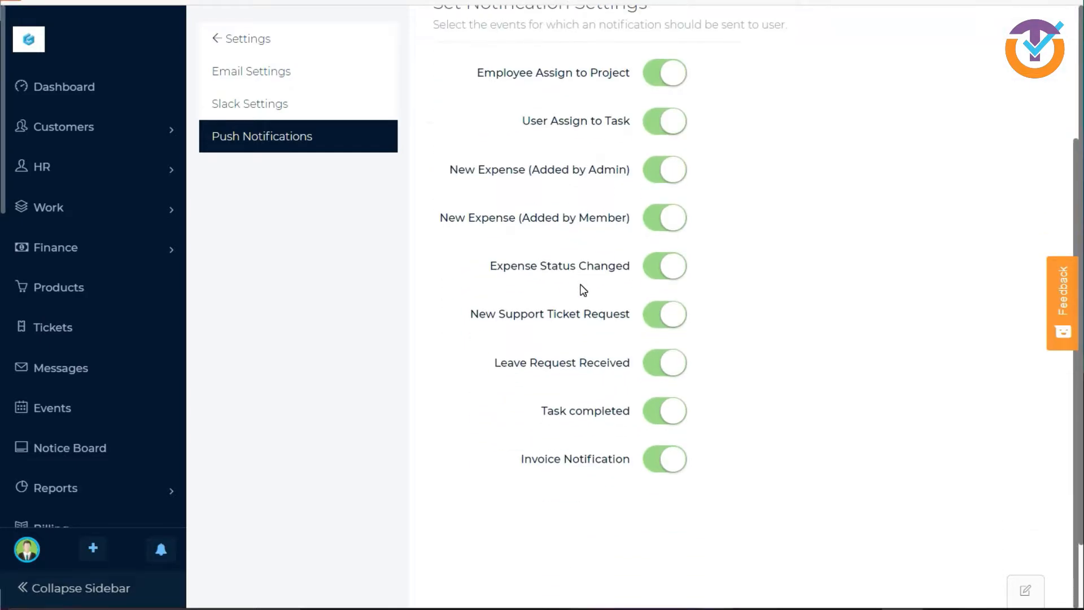
pyautogui.scroll(3, 581, 289)
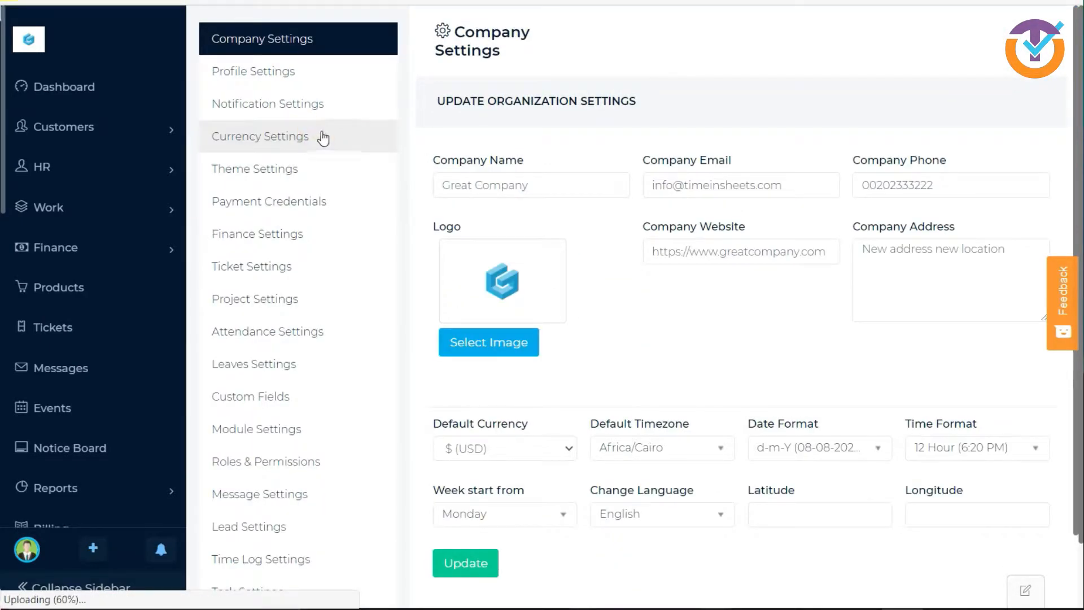
# Step: In the currency settings, start a new currency named Egyptian Pound with the symbol L.E
pyautogui.click(325, 137)
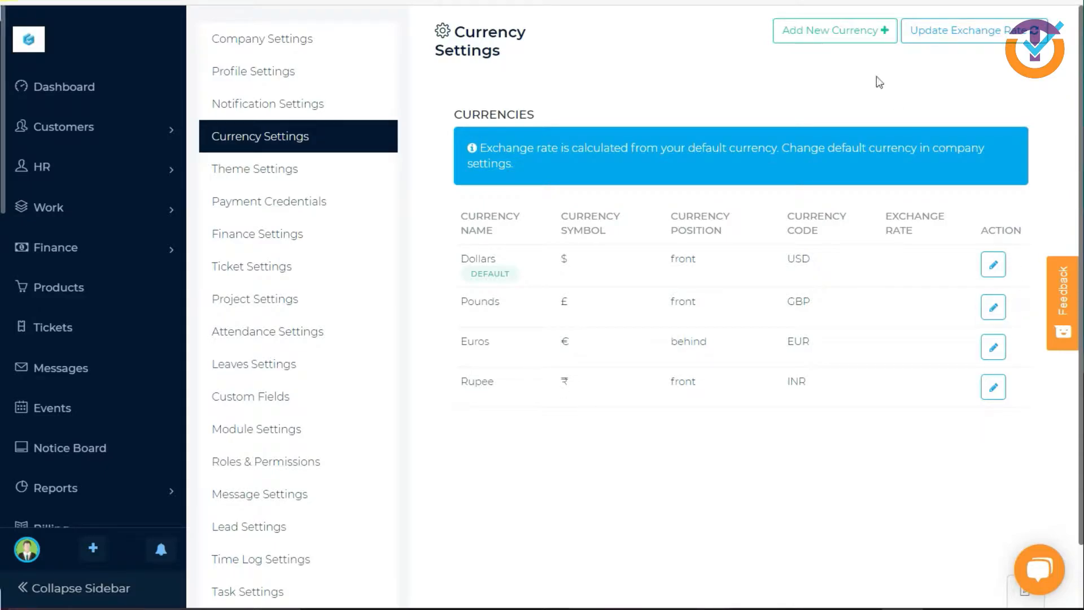
pyautogui.click(848, 38)
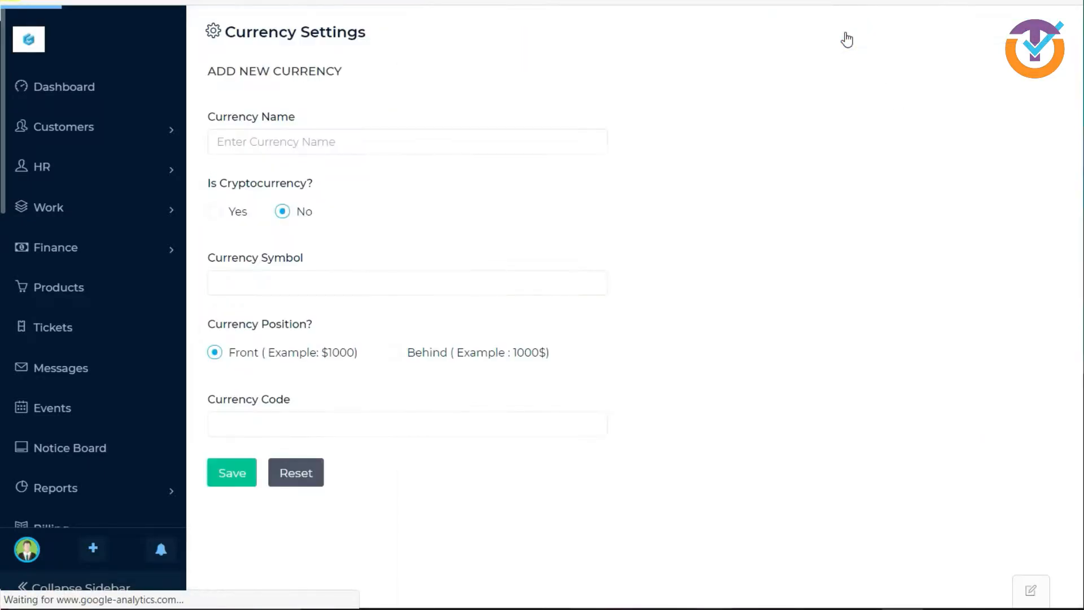
pyautogui.click(283, 141)
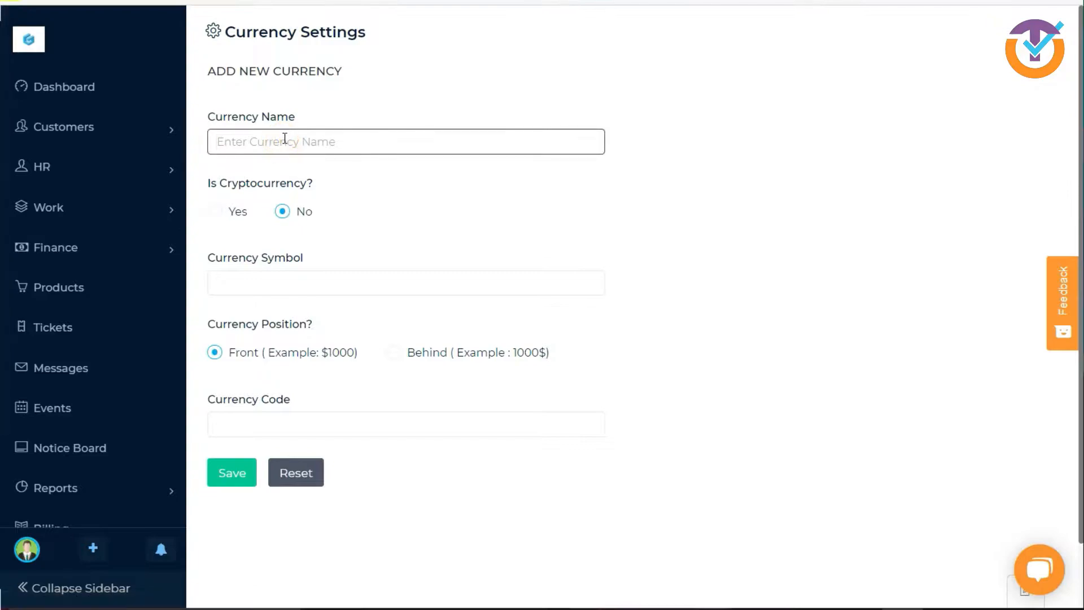
pyautogui.write('Egyptian Pound')
pyautogui.click(299, 273)
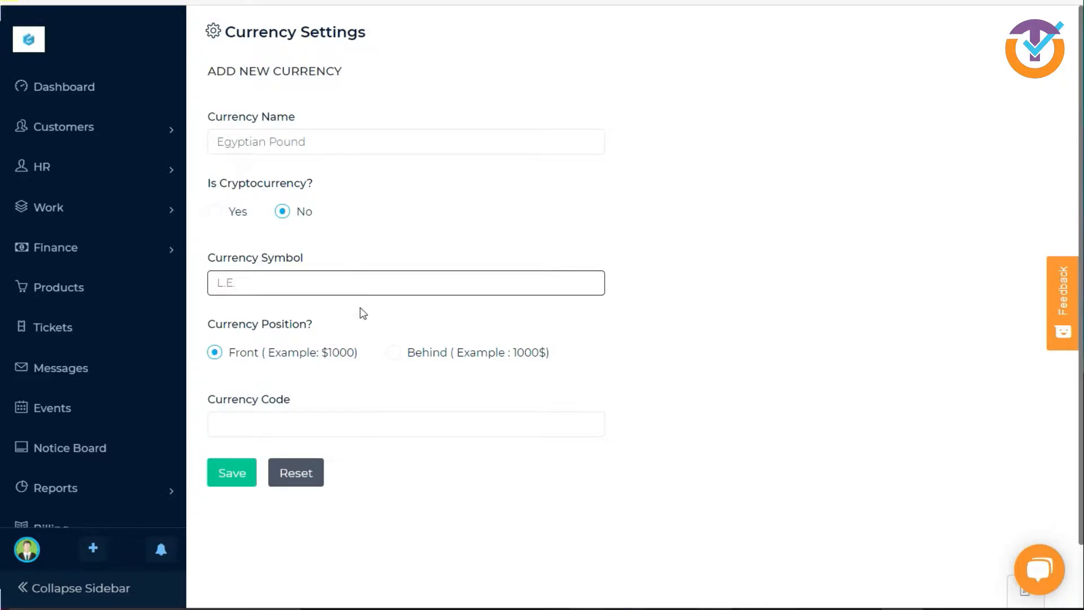
# Step: Place the symbol behind the amount with a space before L.E., set the currency code to EGP and save the currency
pyautogui.click(413, 355)
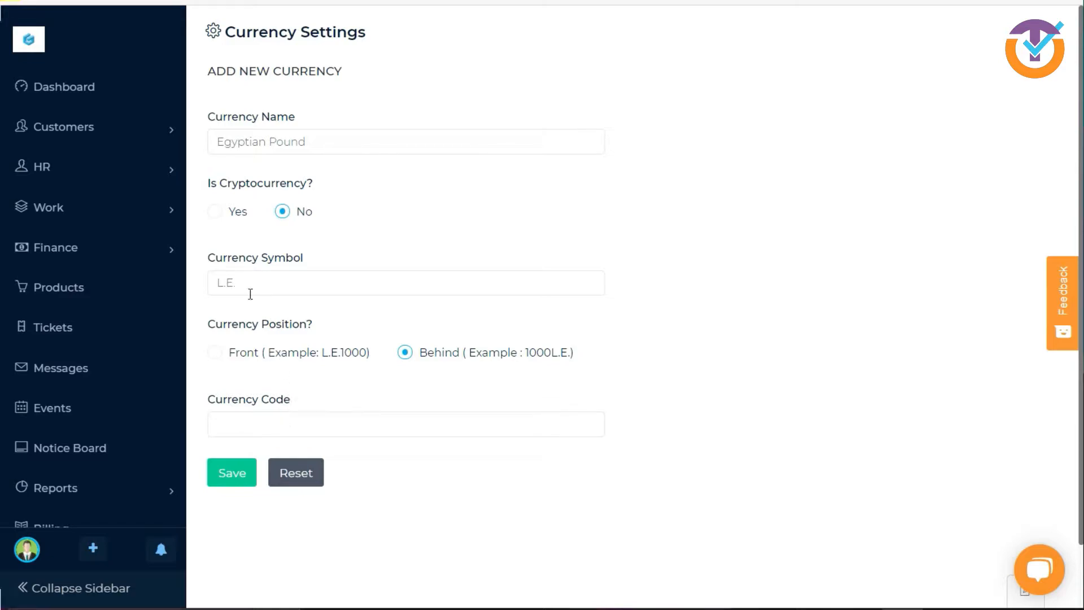
pyautogui.click(219, 283)
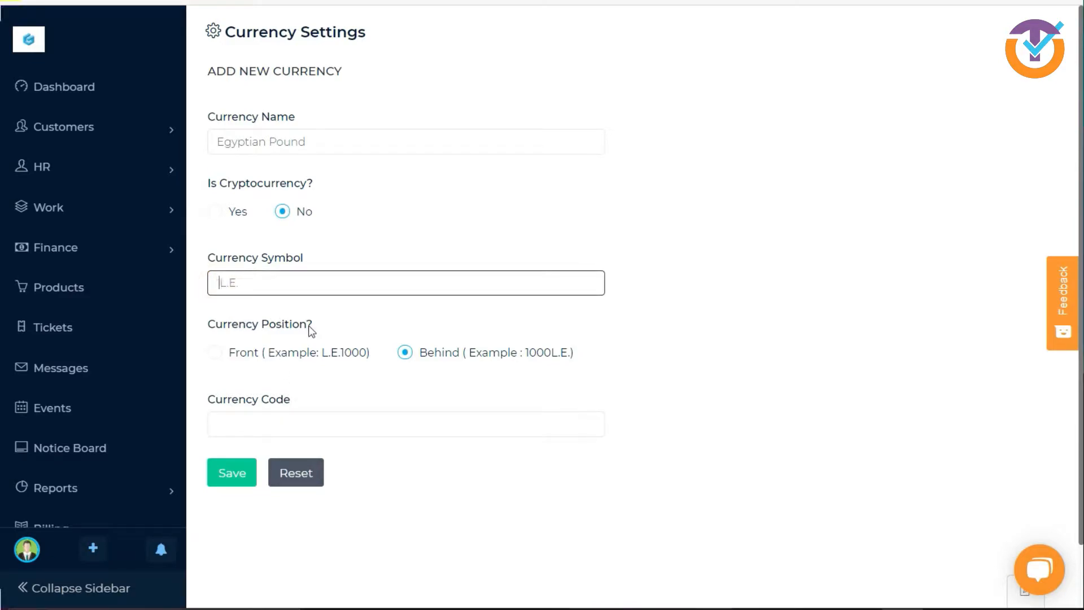
pyautogui.click(406, 355)
pyautogui.click(322, 422)
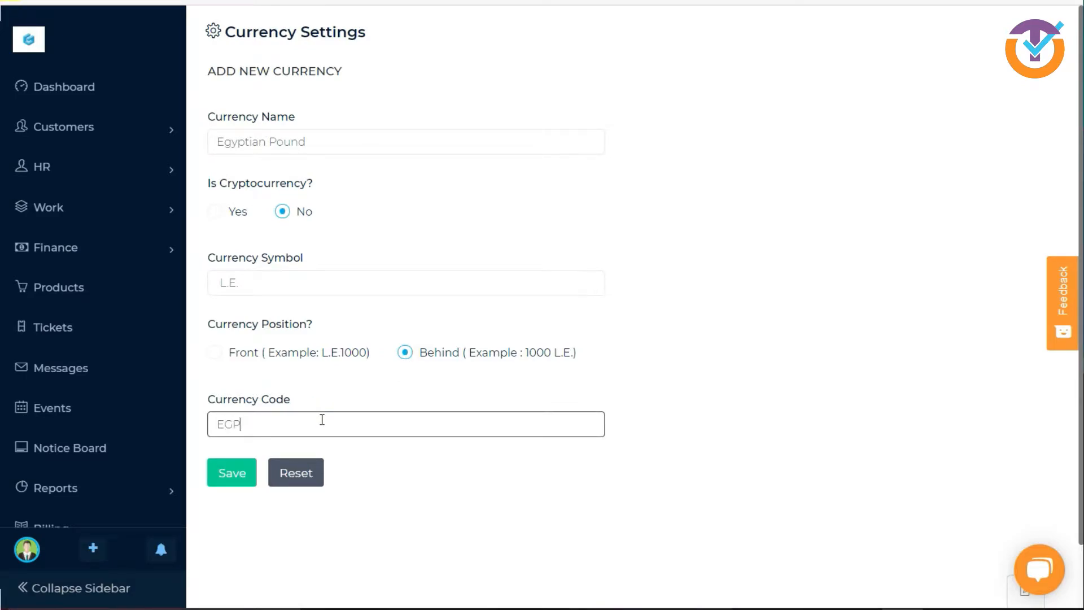
pyautogui.click(243, 477)
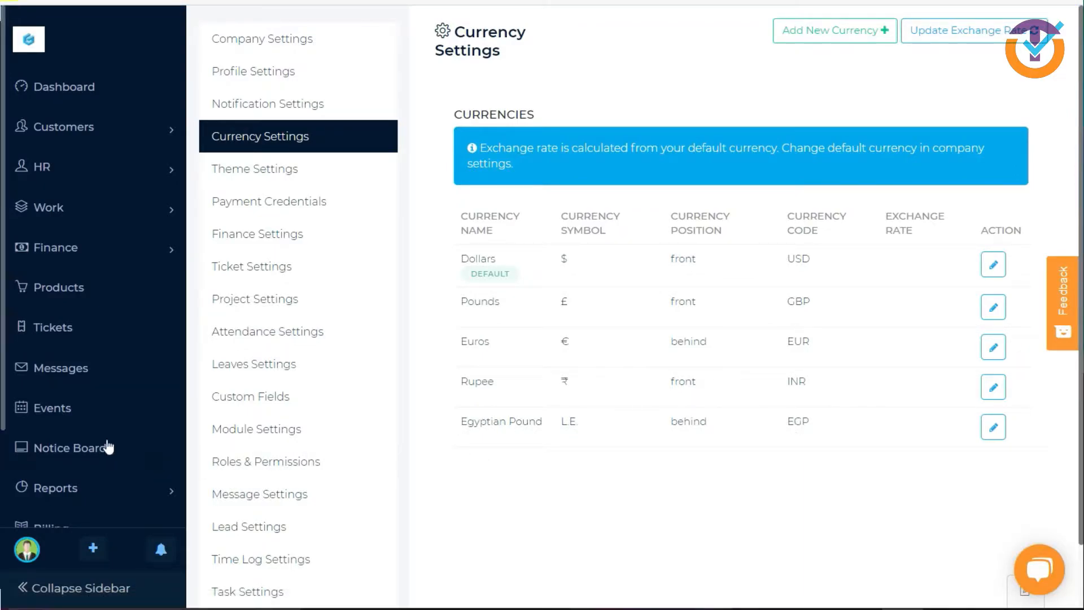
# Step: Switch the theme settings from the default theme to a custom theme
pyautogui.click(308, 183)
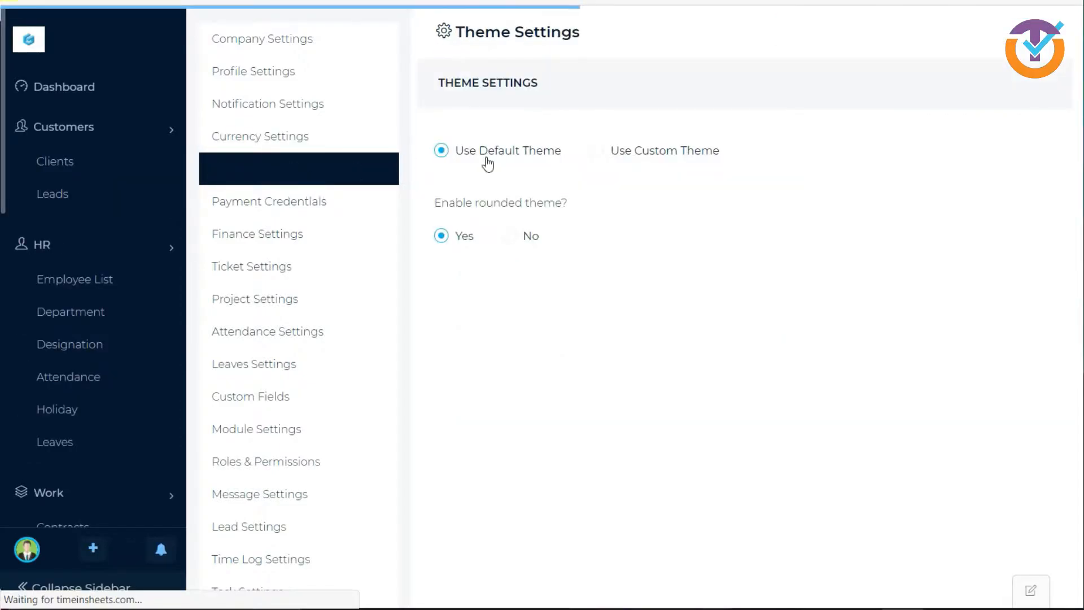
pyautogui.click(604, 158)
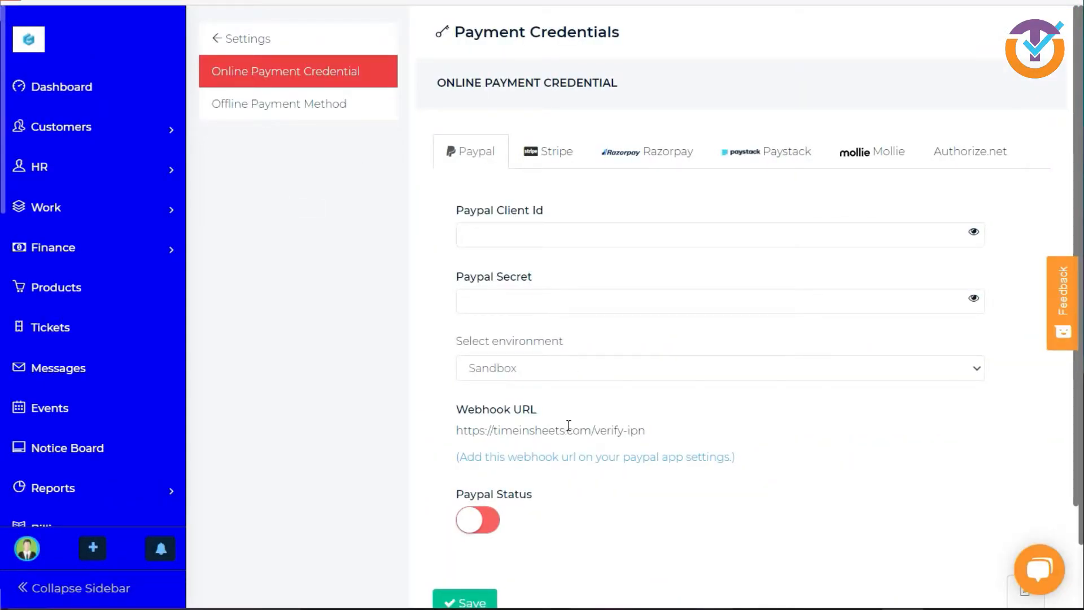
# Step: Add and save an offline payment method named Bank Transfer, with a description beginning "Contact us to allow you to pay on"
pyautogui.scroll(-2, 567, 429)
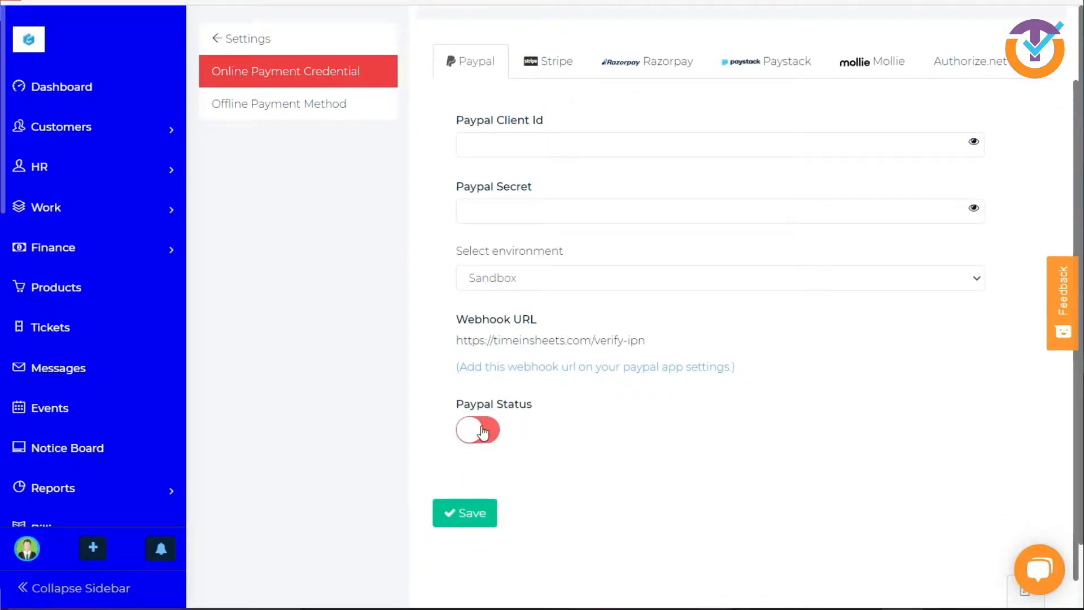
pyautogui.scroll(2, 470, 357)
pyautogui.click(354, 113)
pyautogui.click(737, 312)
pyautogui.click(423, 114)
pyautogui.write('Ban')
pyautogui.write('Contact us to allow you to pay on')
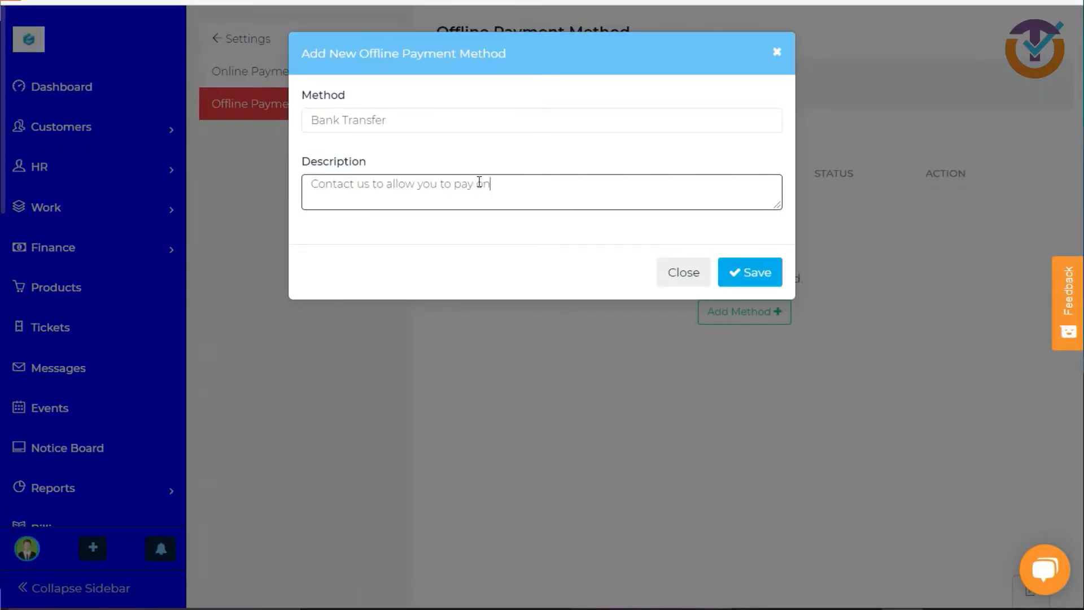
pyautogui.write('count')
pyautogui.click(740, 272)
# Step: Review the finance settings, including number prefixes, invoice templates, due period, GST number, invoice terms and invoice logo
pyautogui.click(243, 39)
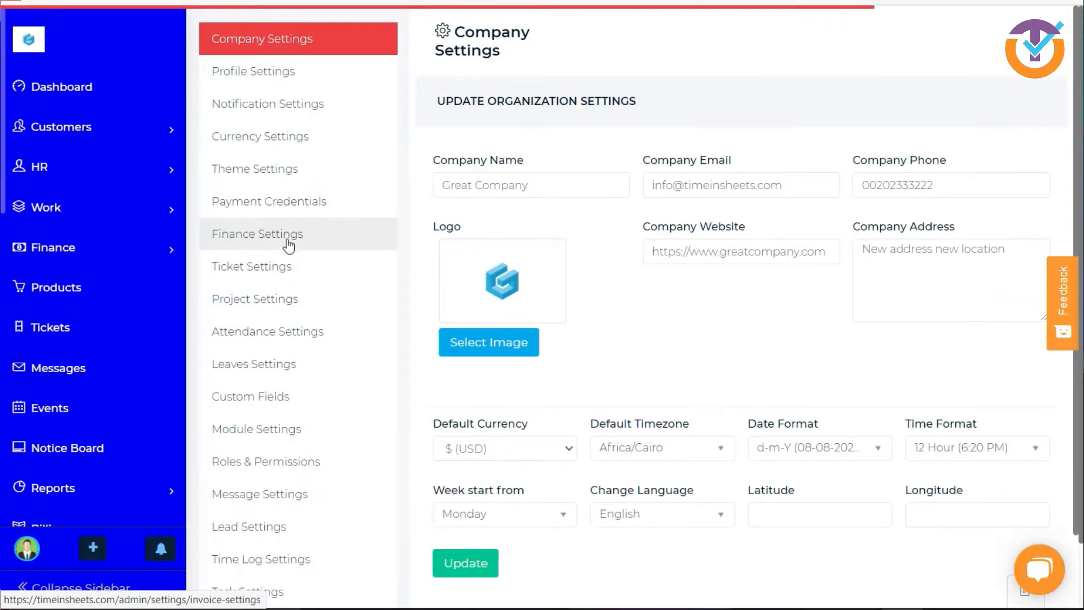
pyautogui.click(289, 241)
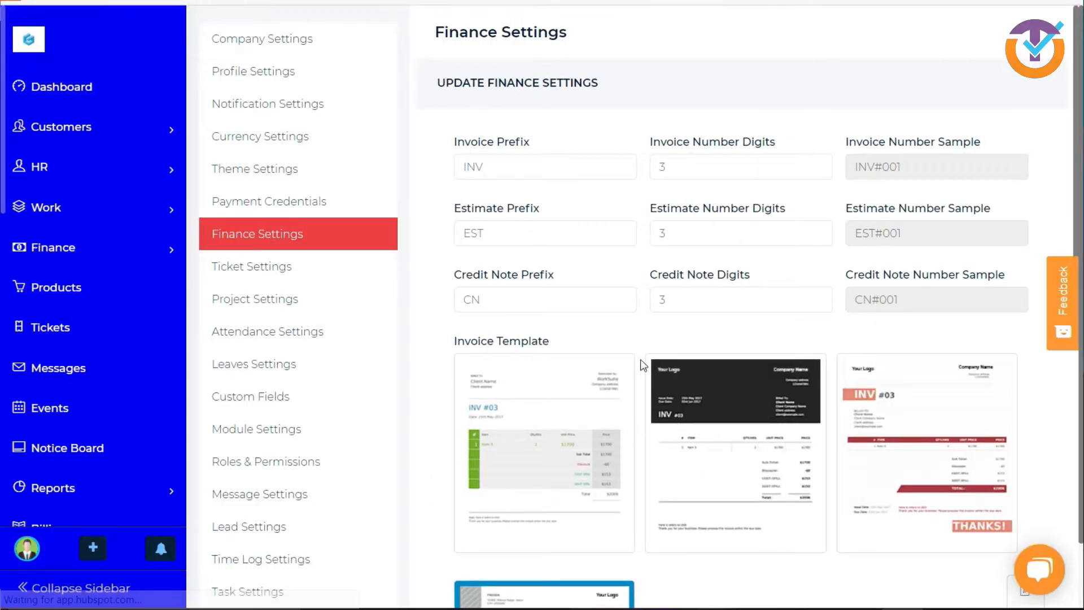
pyautogui.scroll(-3, 658, 445)
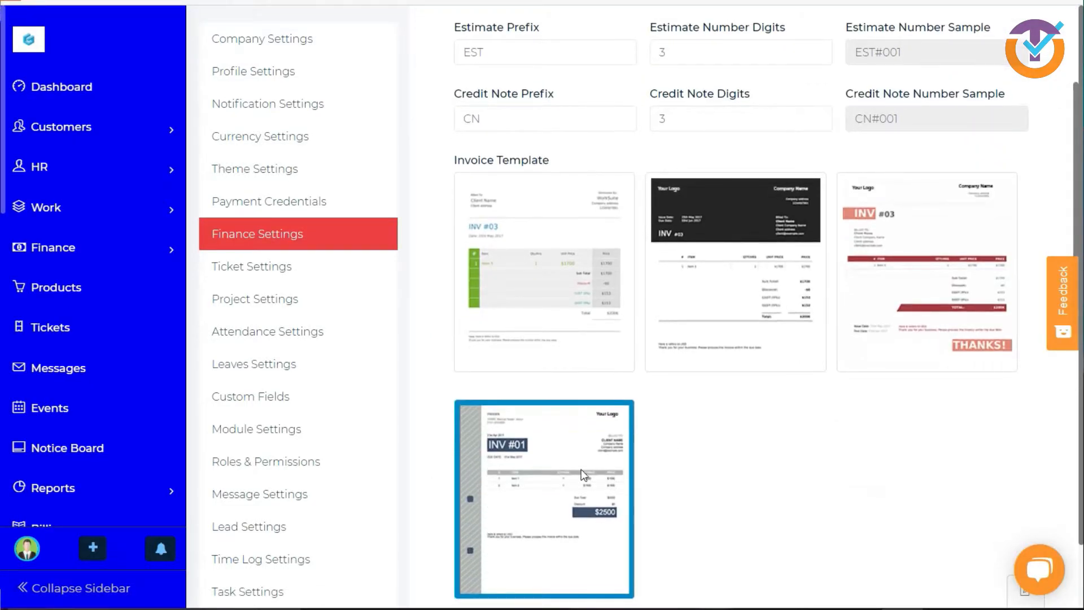
pyautogui.scroll(-3, 690, 307)
pyautogui.scroll(-5, 605, 552)
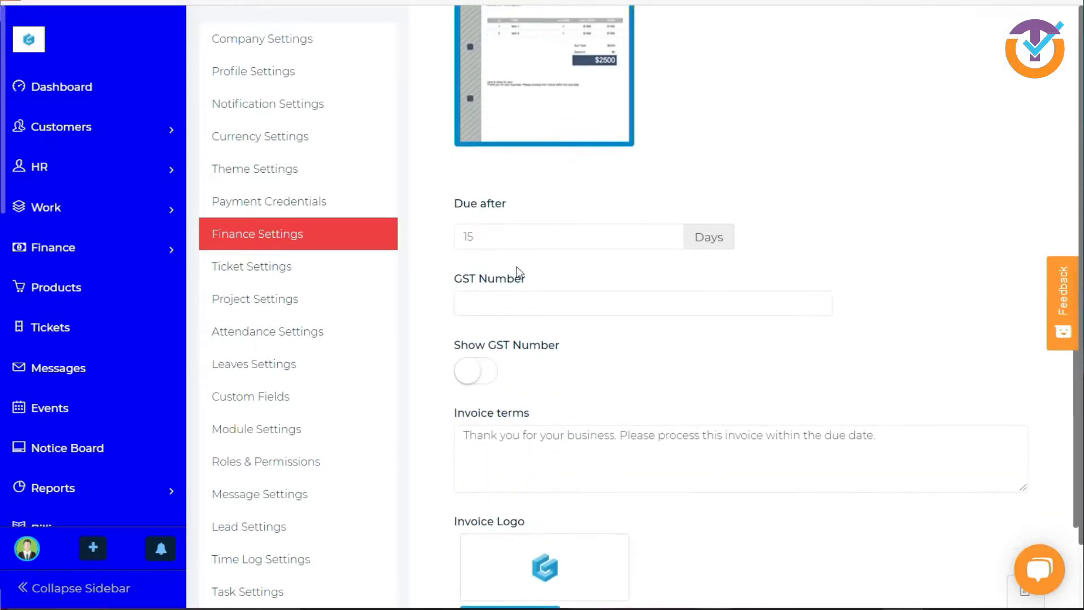
pyautogui.scroll(-3, 540, 309)
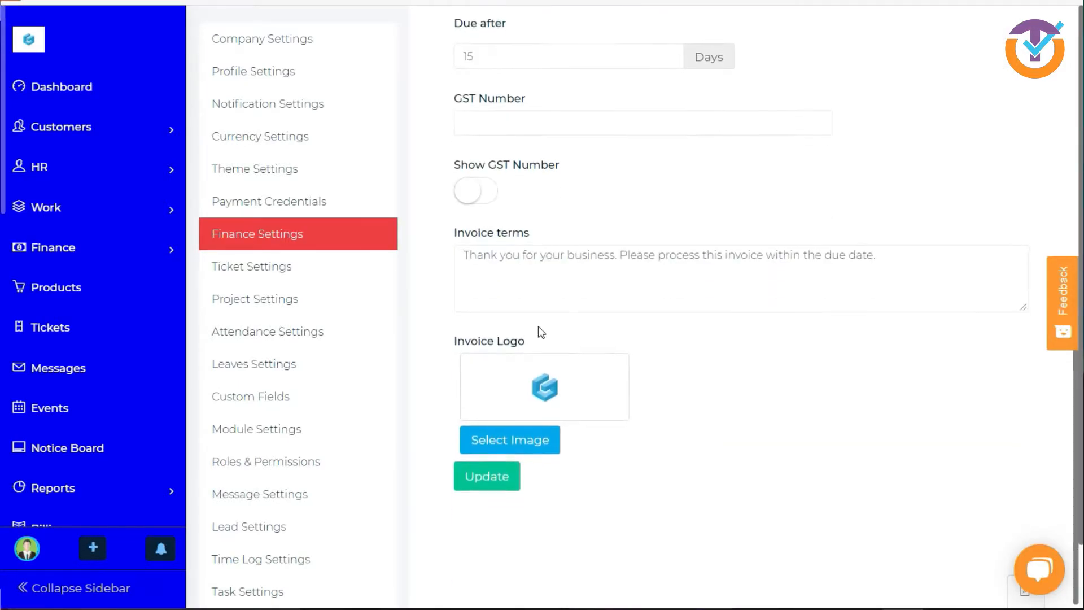
# Step: Review the ticket agent settings, including the agent chooser and the groups available for assignment
pyautogui.click(314, 272)
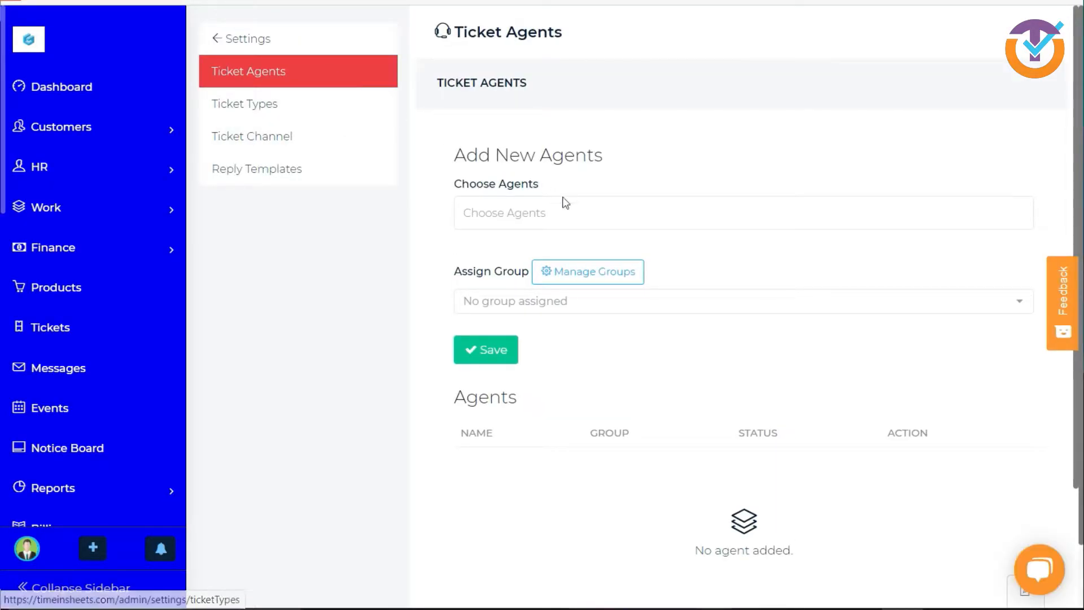
pyautogui.click(577, 213)
pyautogui.click(578, 213)
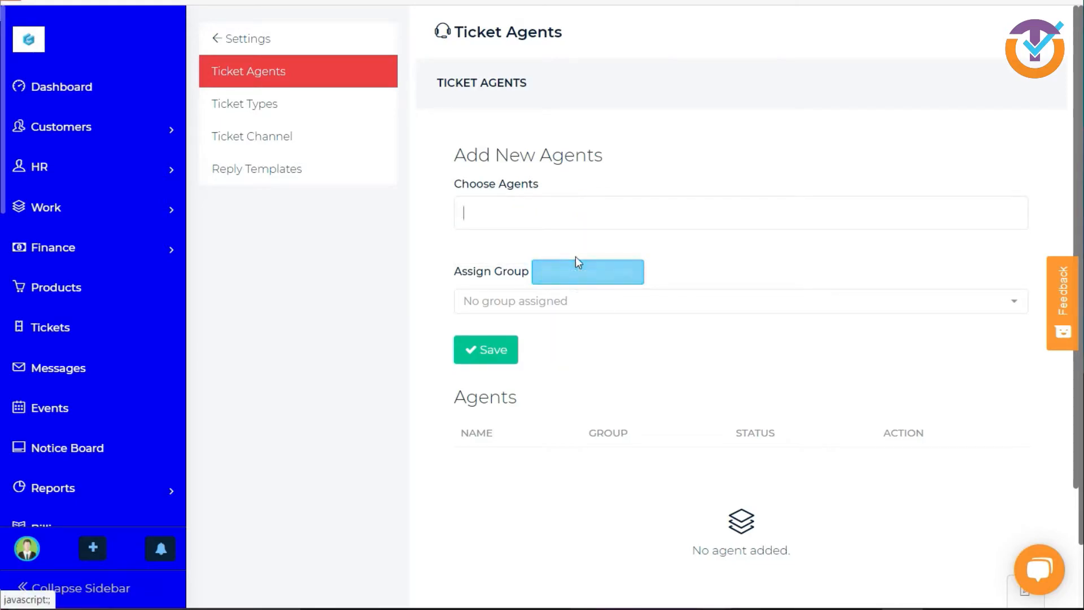
pyautogui.click(605, 293)
pyautogui.click(615, 303)
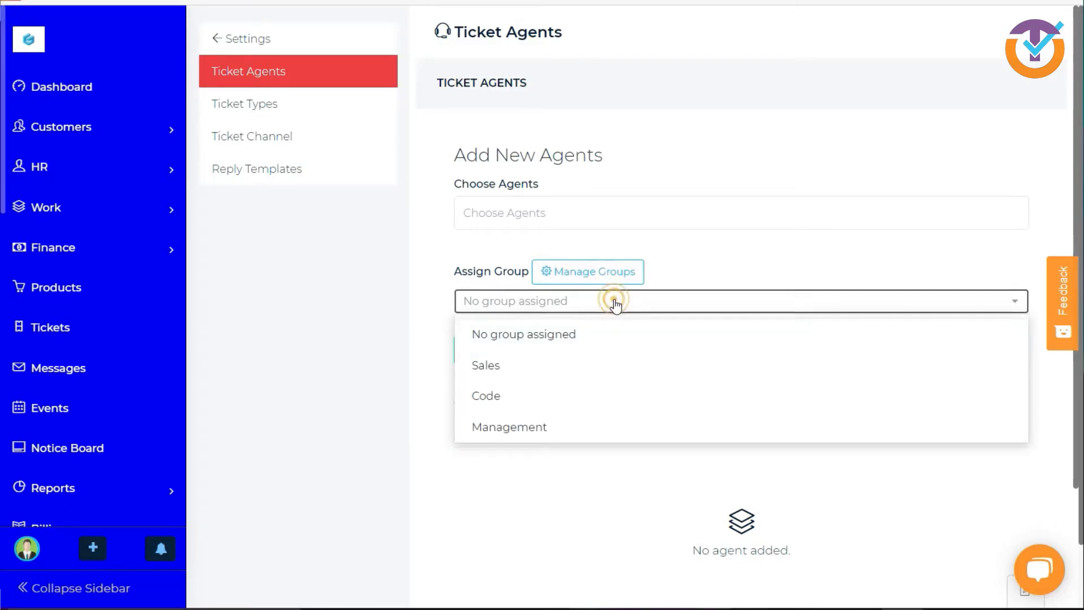
pyautogui.scroll(-3, 494, 366)
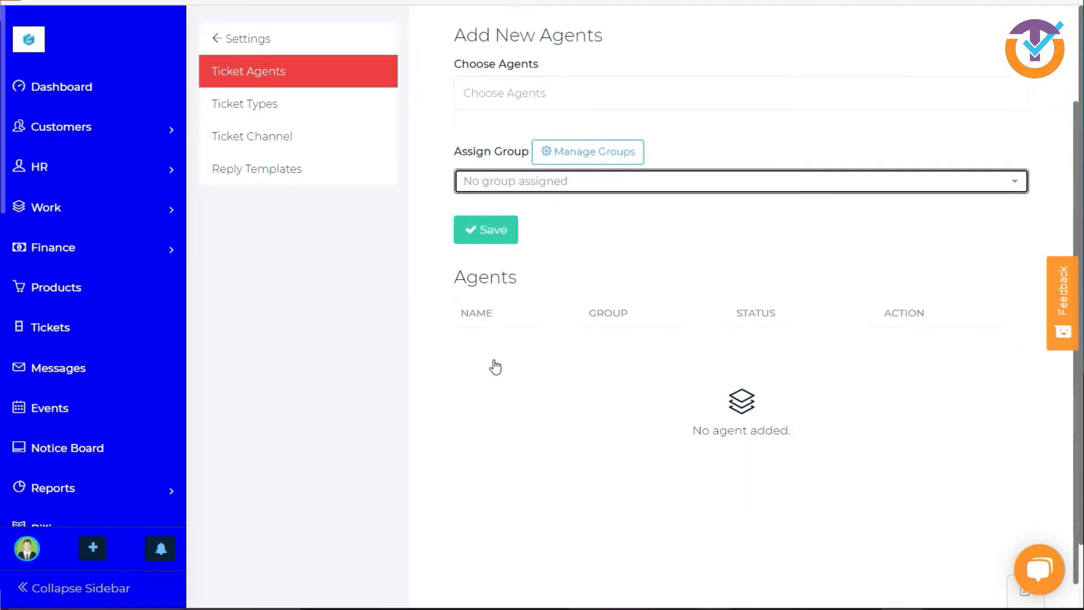
pyautogui.scroll(3, 512, 360)
# Step: Add and save a new ticket type named Support
pyautogui.click(269, 109)
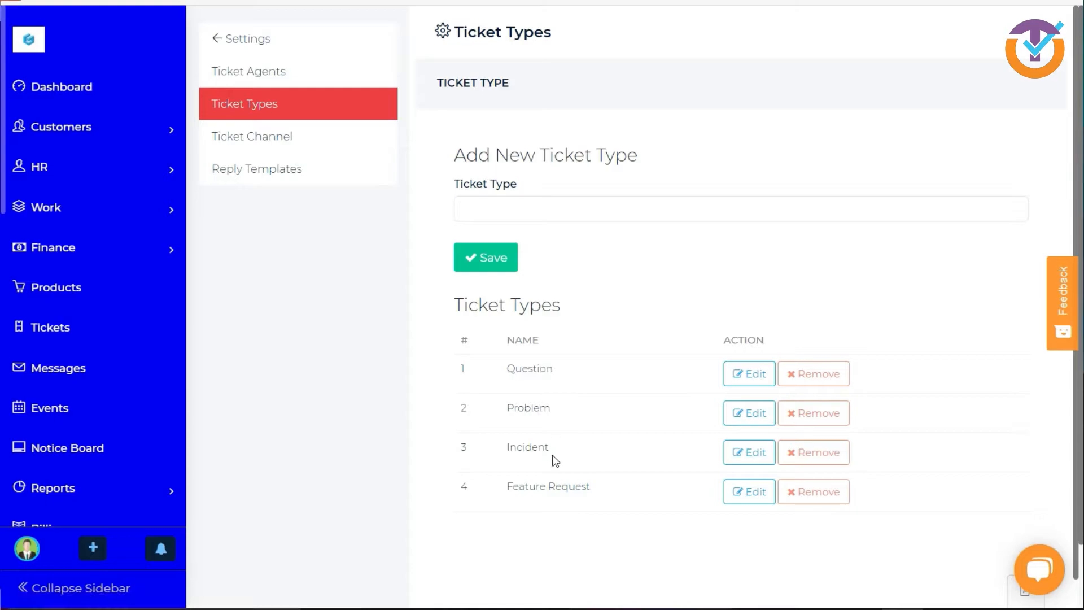
pyautogui.scroll(-1, 578, 482)
pyautogui.scroll(1, 579, 465)
pyautogui.click(516, 208)
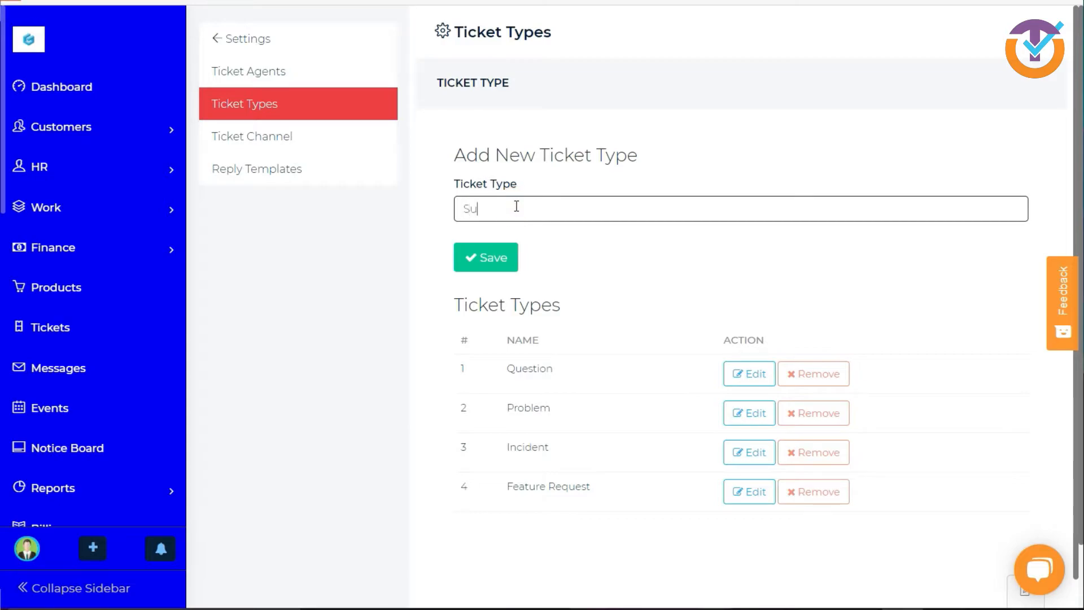
pyautogui.press('Return')
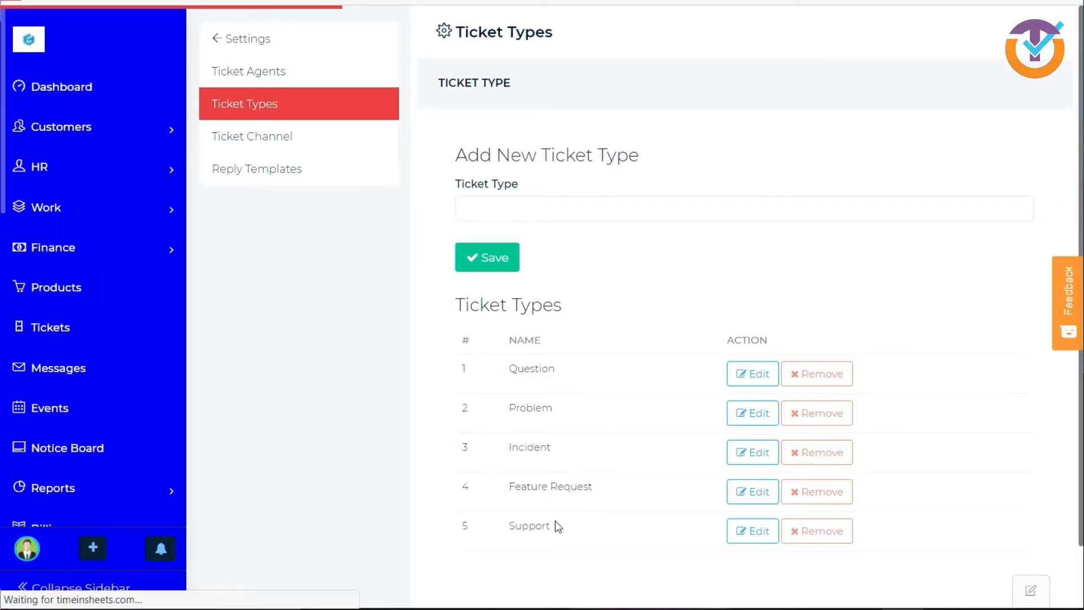
# Step: Save a ticket channel named Instgram and fill in a reply template headed Support Center with the text "Thanks for your ticket"
pyautogui.click(285, 148)
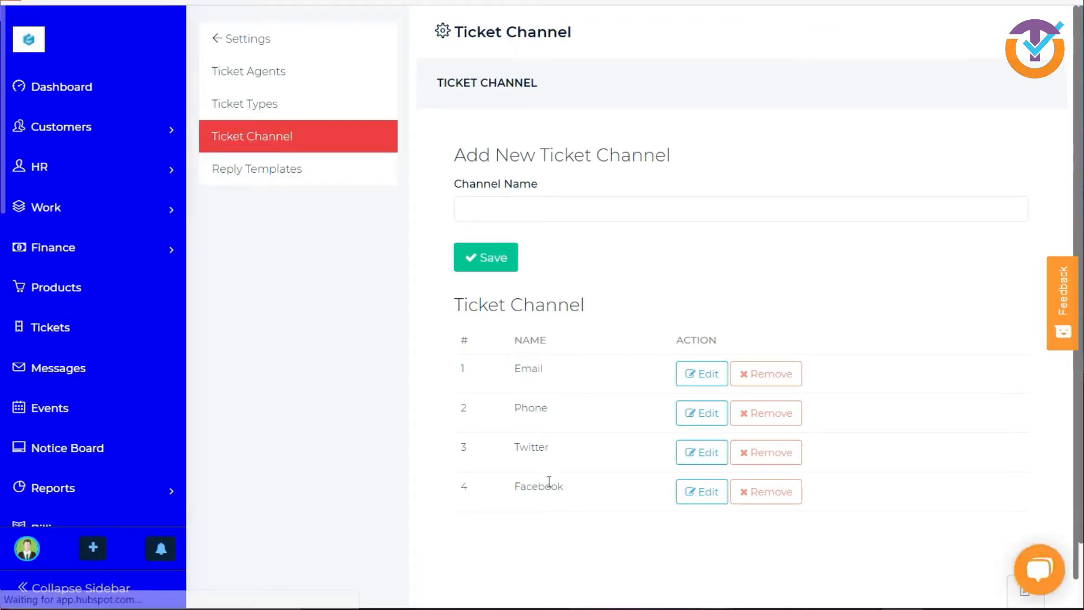
pyautogui.click(502, 207)
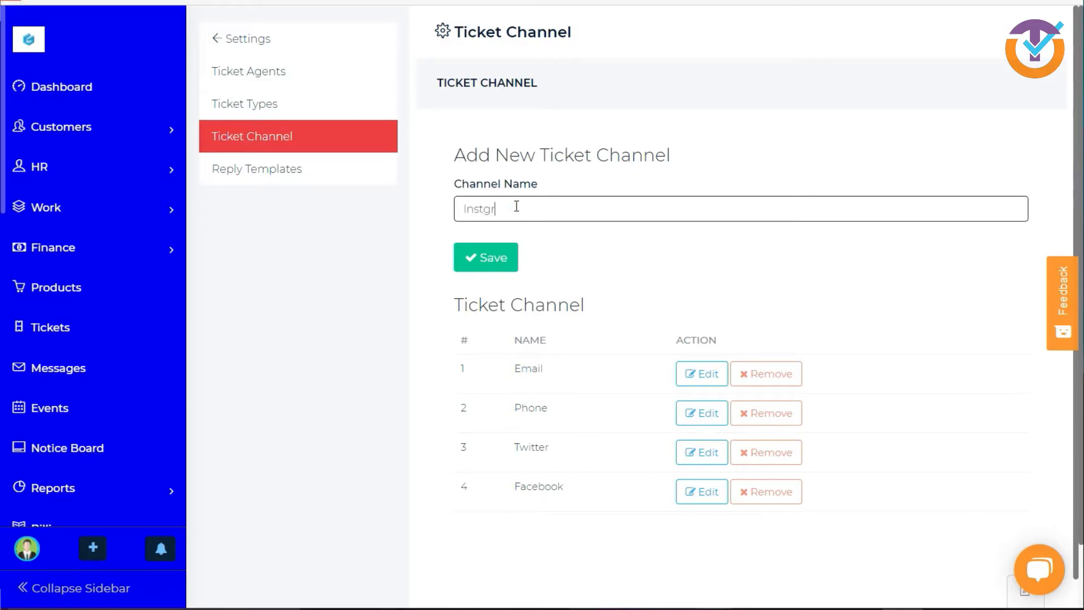
pyautogui.press('Return')
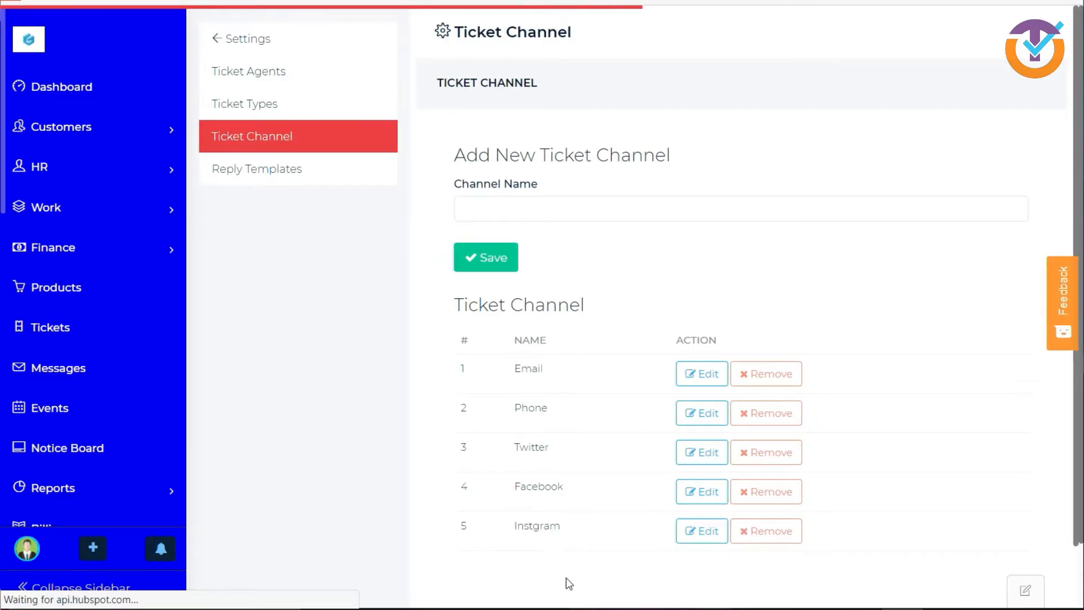
pyautogui.click(288, 158)
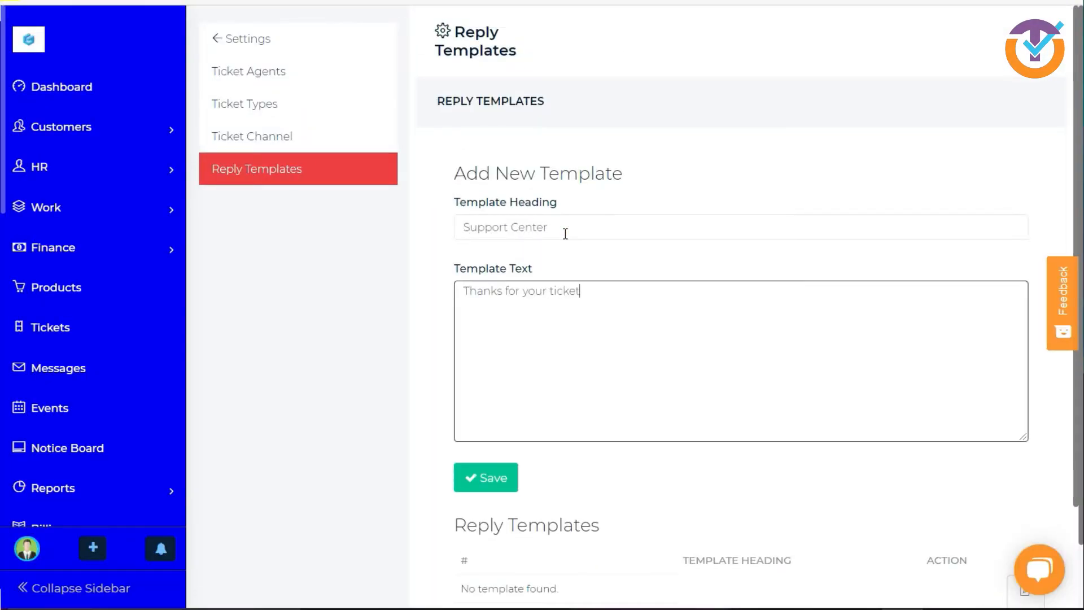
# Step: Enable project reminders to administrators and project members 5 days ahead and save the project settings
pyautogui.click(225, 39)
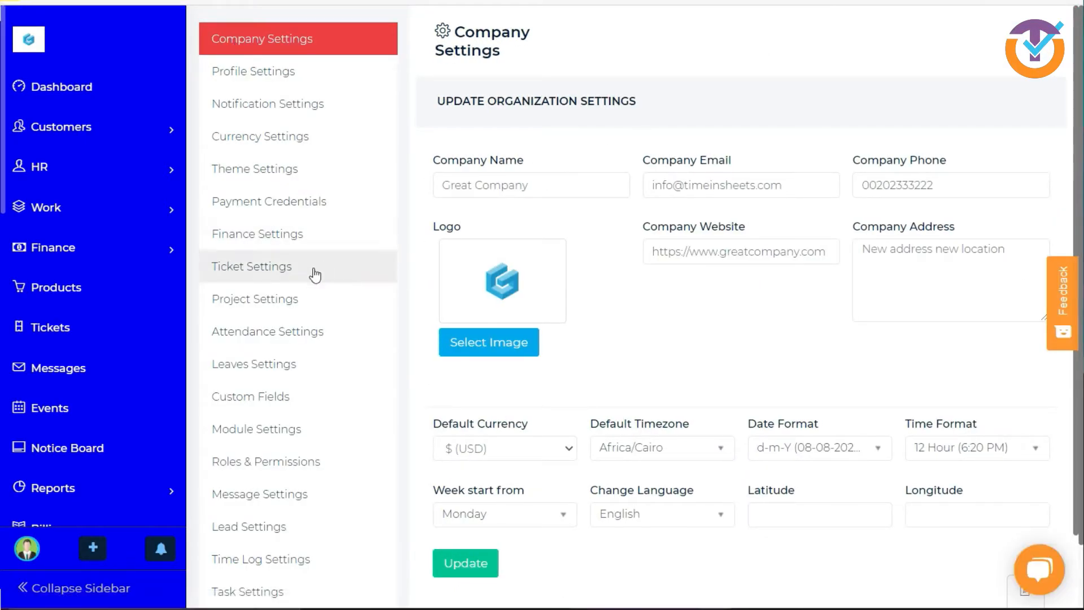
pyautogui.click(287, 304)
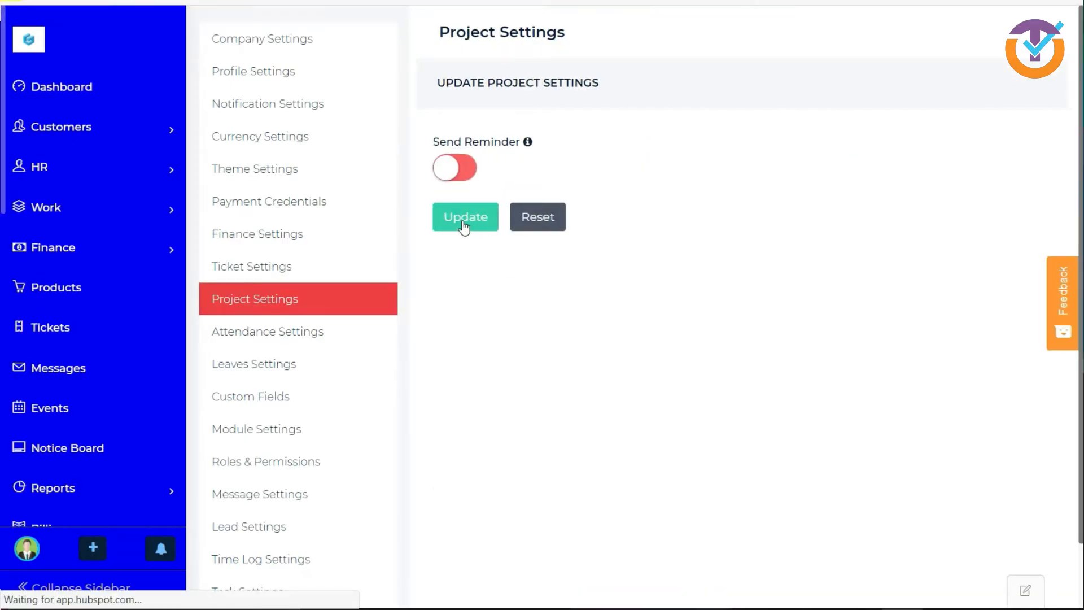
pyautogui.click(455, 175)
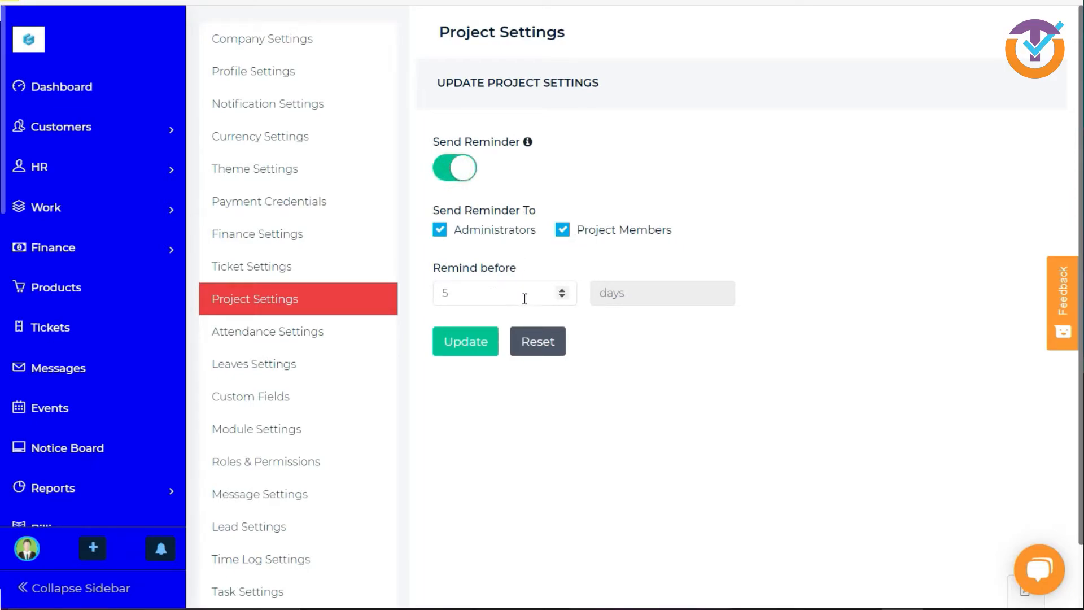
pyautogui.click(477, 341)
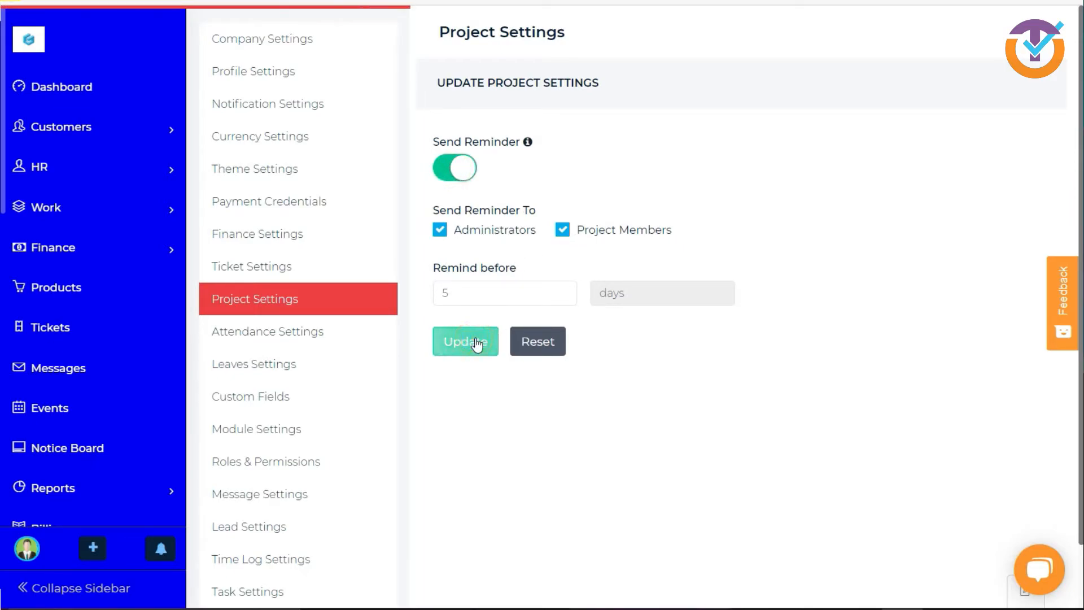
# Step: Clear Friday from the office opening days in the attendance settings and look over the leave types and counting options
pyautogui.click(331, 336)
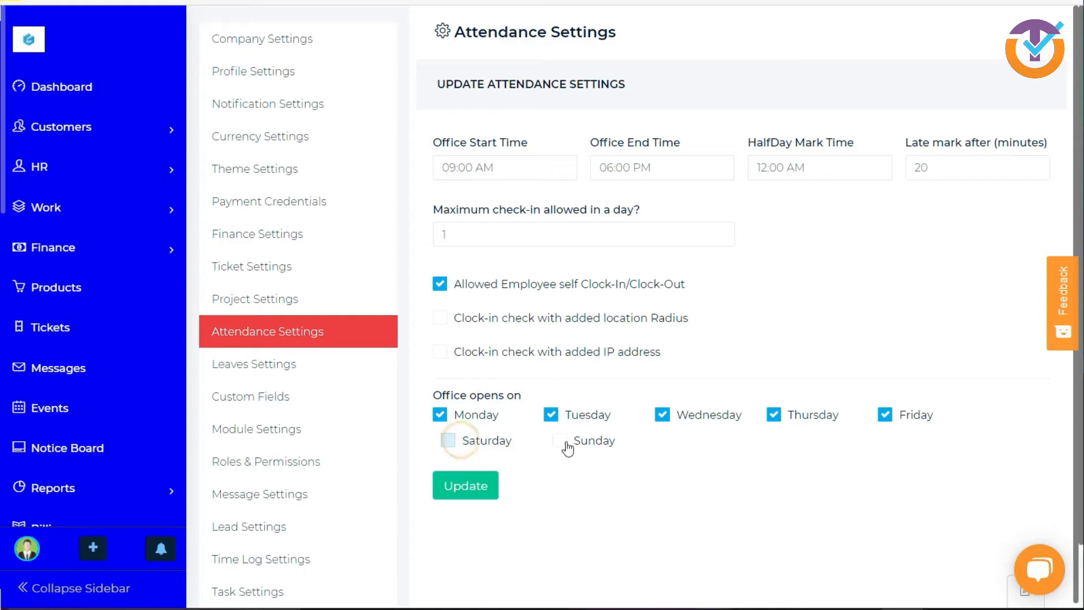
pyautogui.click(885, 415)
pyautogui.click(320, 370)
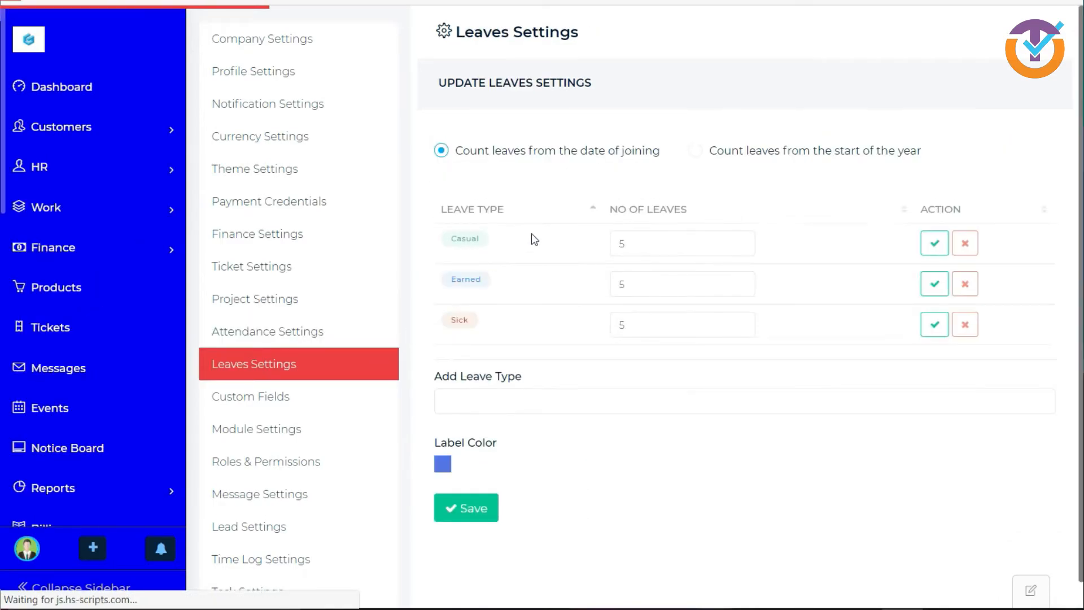
pyautogui.click(550, 410)
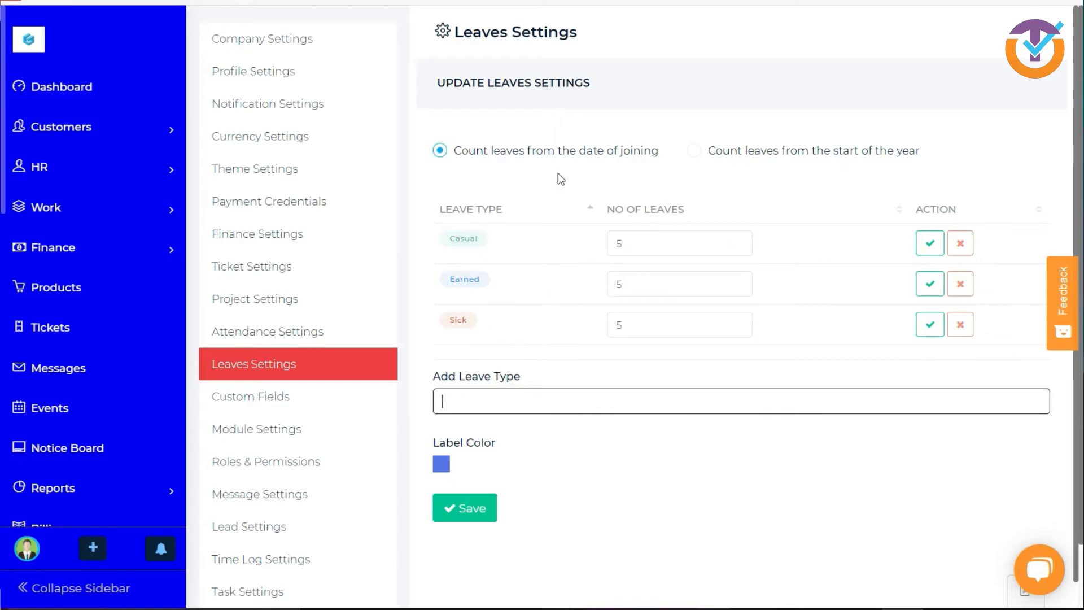
# Step: Examine the module and input type choices for a new custom field, closing the form without submitting it
pyautogui.click(293, 396)
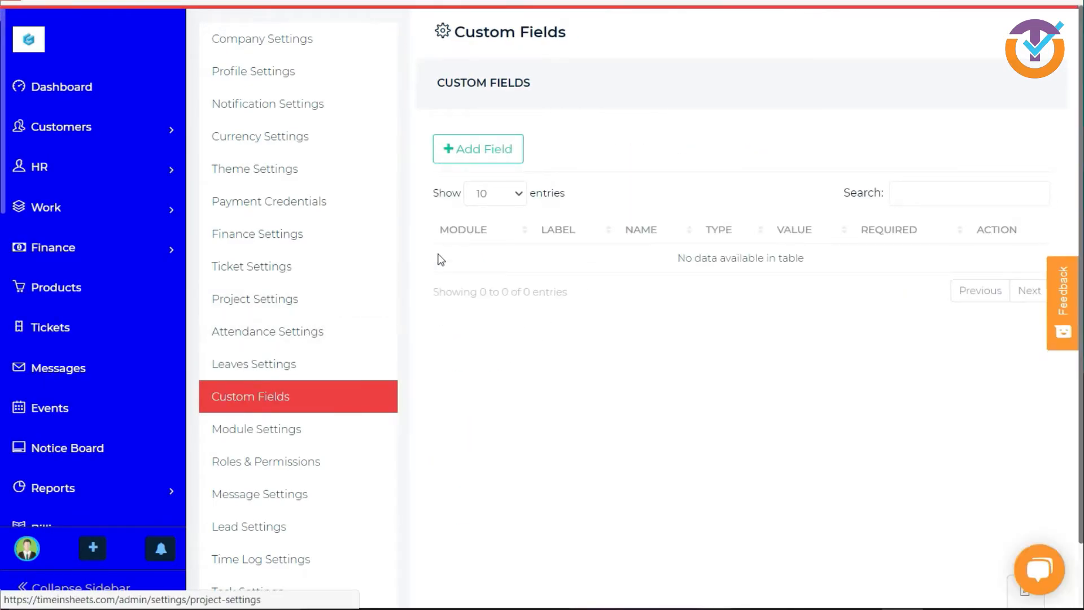
pyautogui.click(490, 144)
pyautogui.click(480, 101)
pyautogui.click(475, 100)
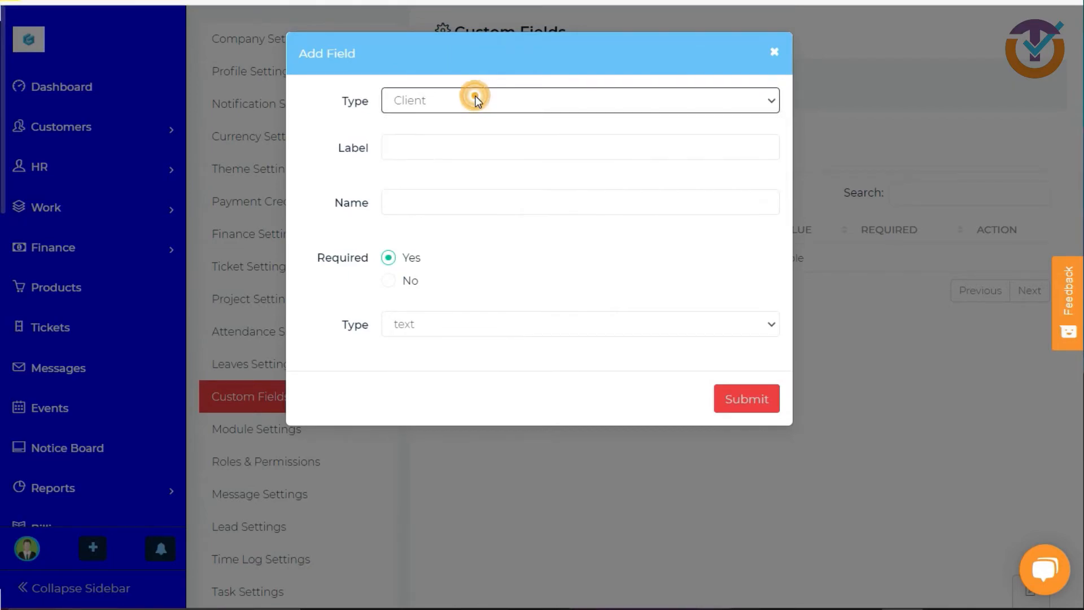
pyautogui.click(647, 330)
pyautogui.click(645, 329)
pyautogui.click(774, 52)
# Step: Disable the Estimates and Expenses modules for employees in the module settings
pyautogui.click(271, 442)
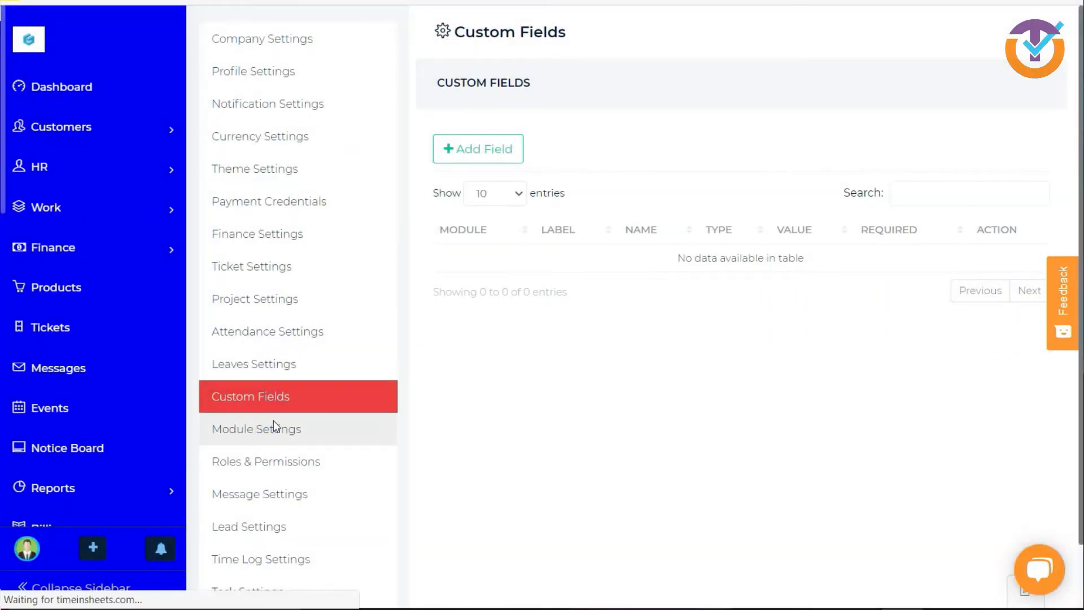
pyautogui.click(303, 113)
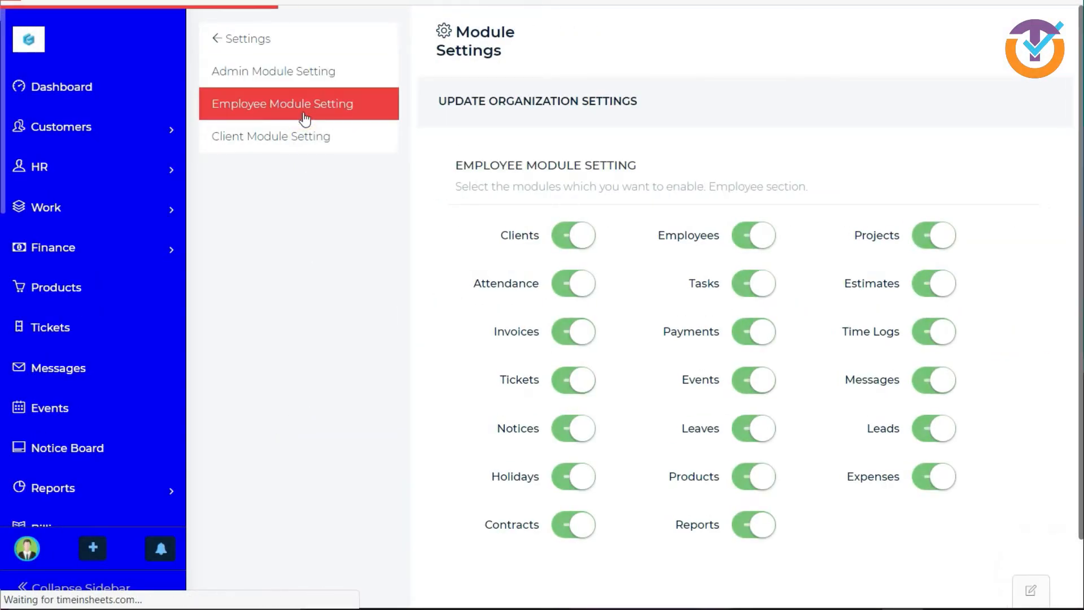
pyautogui.click(932, 285)
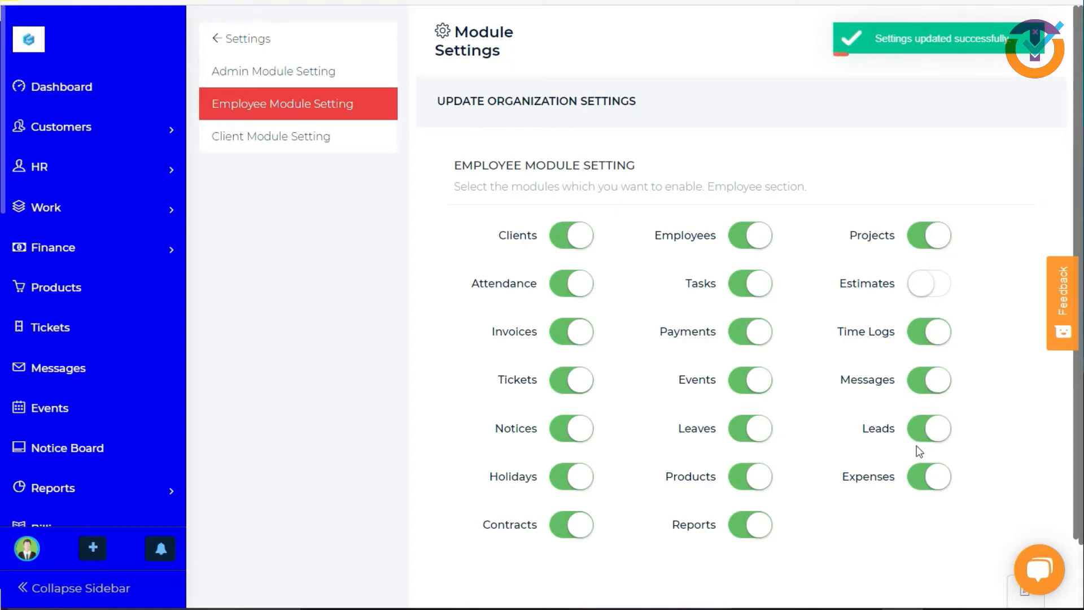
pyautogui.click(927, 476)
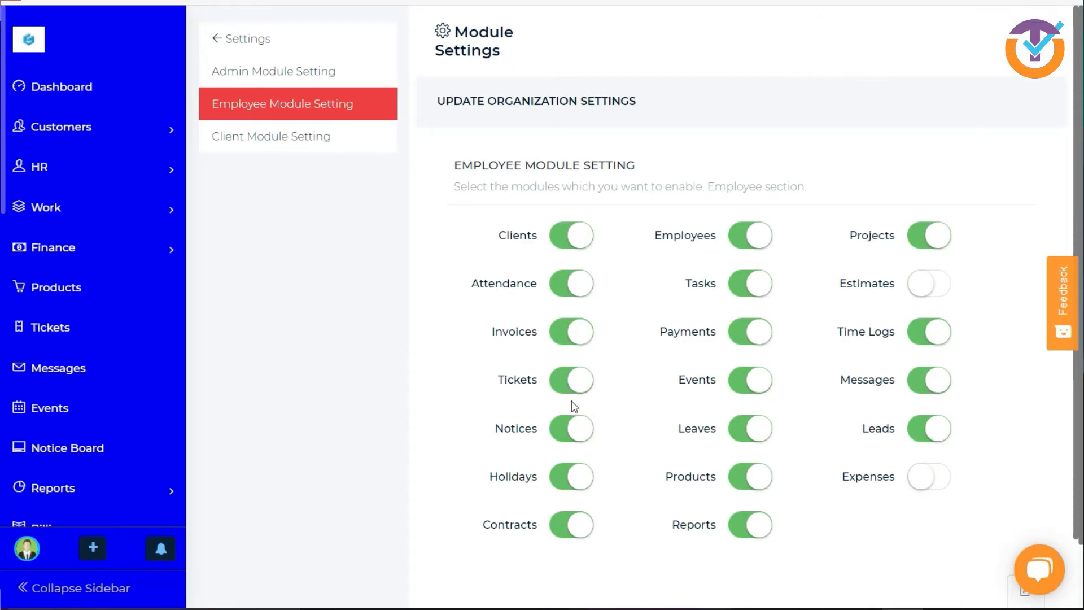
# Step: Switch off the Products, Time Logs and Estimates modules for clients and return to the employee module settings
pyautogui.click(342, 142)
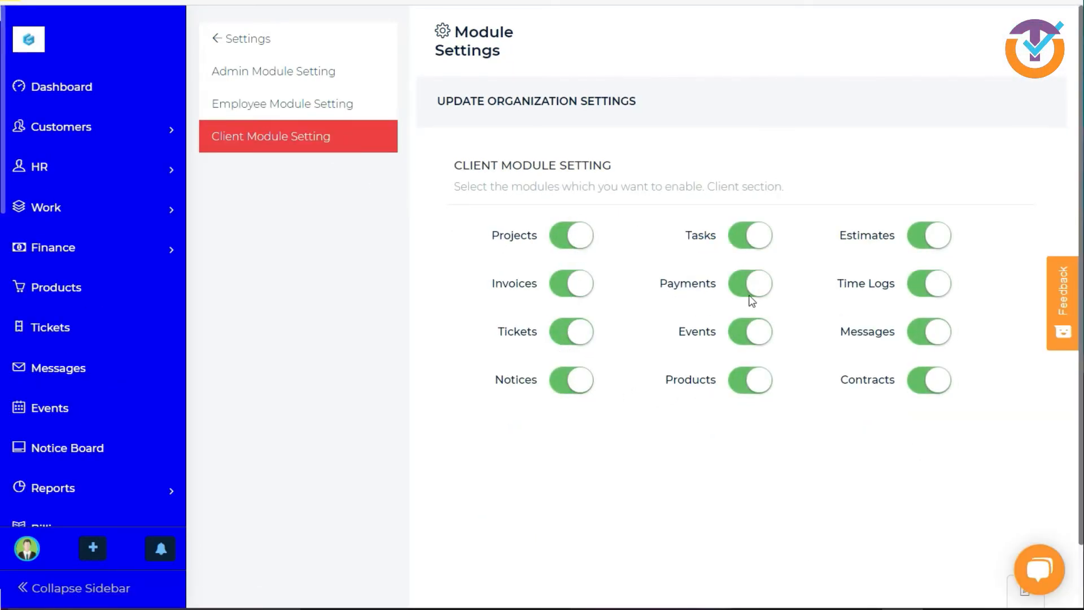
pyautogui.click(752, 380)
pyautogui.click(929, 282)
pyautogui.click(930, 237)
pyautogui.click(312, 99)
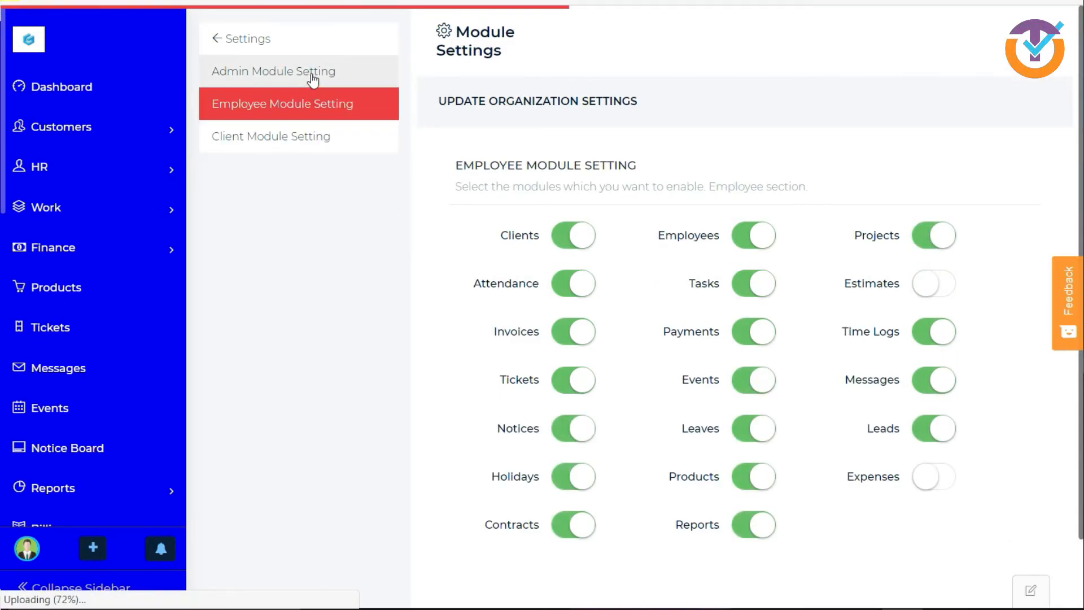
# Step: Add and save a new user role named Team Leader under roles and permissions, and close the role manager
pyautogui.click(222, 38)
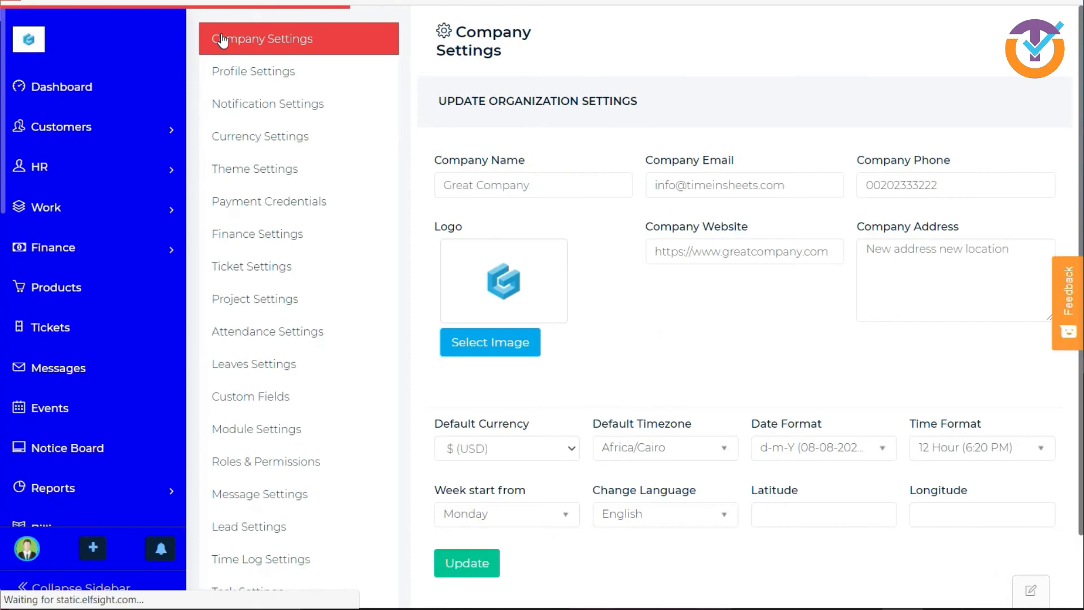
pyautogui.click(287, 476)
pyautogui.click(740, 175)
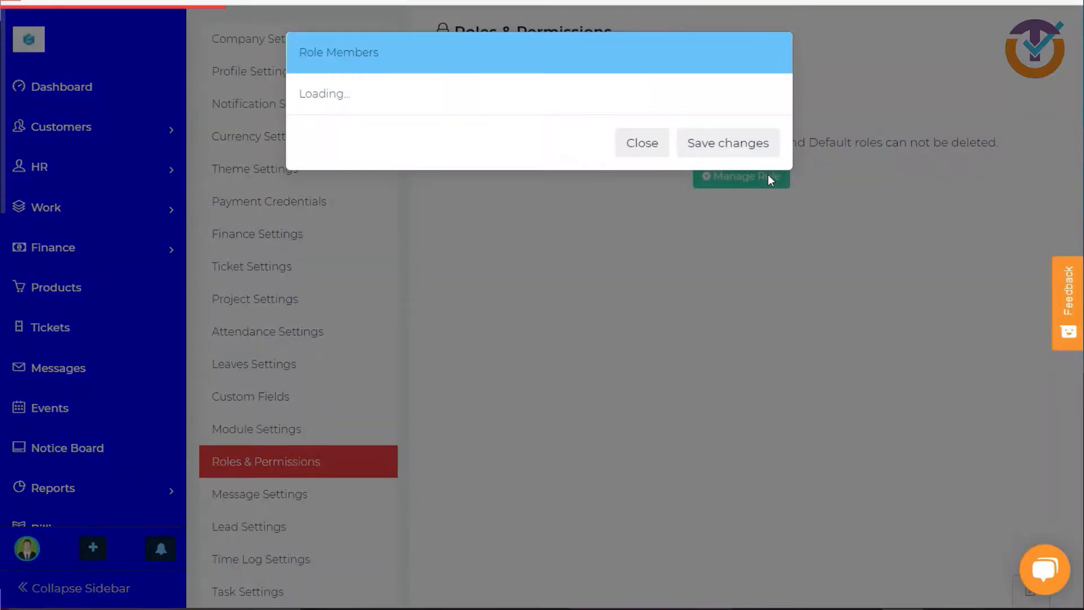
pyautogui.write('Team Leader')
pyautogui.click(355, 301)
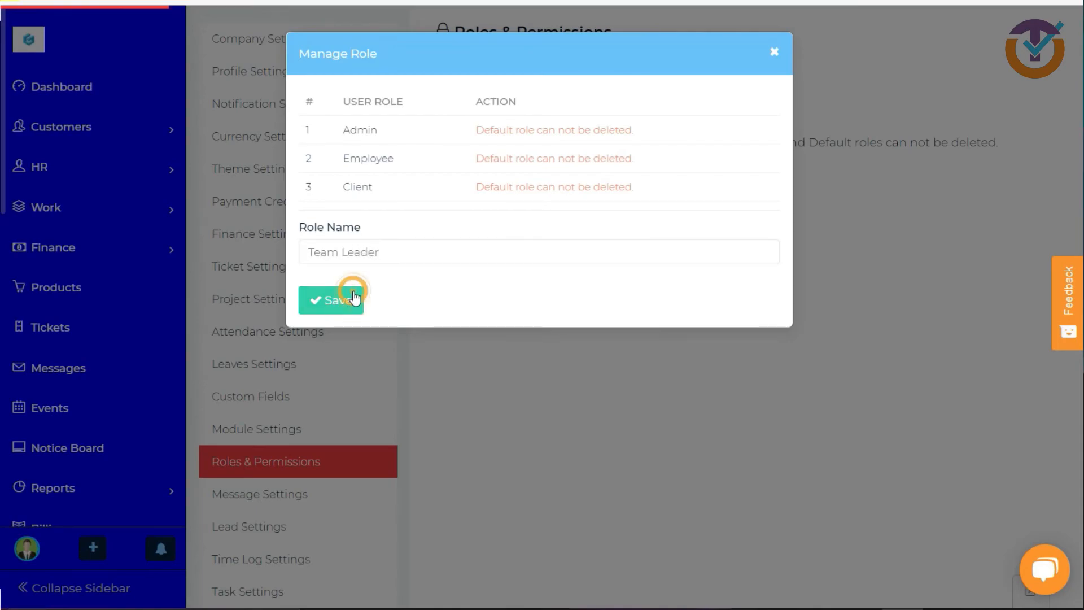
pyautogui.scroll(-3, 671, 438)
pyautogui.scroll(3, 671, 439)
pyautogui.click(980, 31)
pyautogui.click(774, 50)
# Step: Toggle the option allowing chat between client and employees in the message settings
pyautogui.click(291, 495)
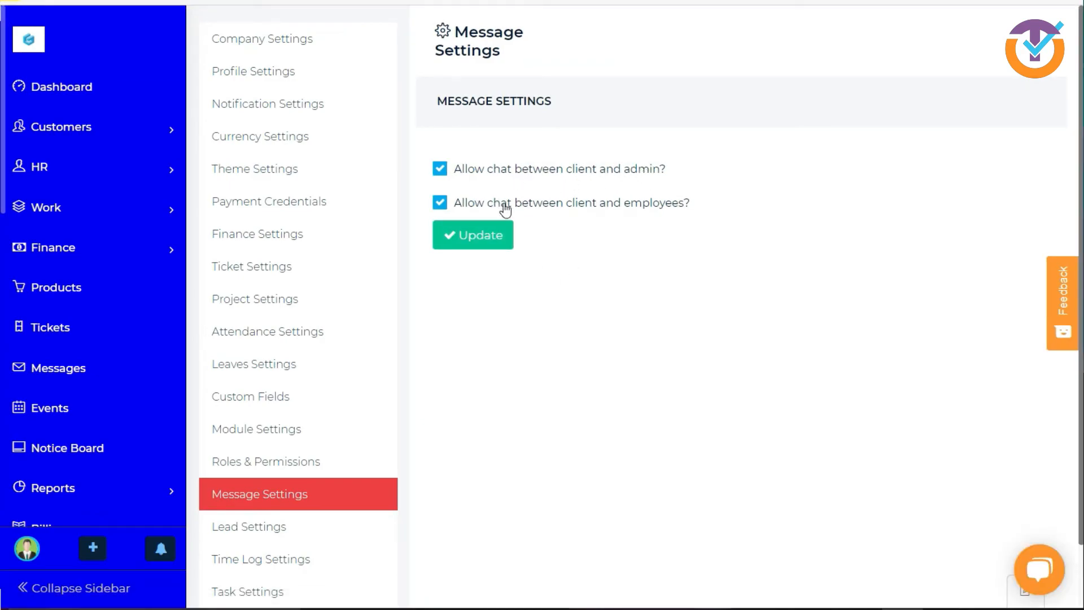
pyautogui.click(556, 208)
pyautogui.scroll(-2, 334, 421)
# Step: Review the lead sources and the lead status settings, including the label color and default status
pyautogui.click(291, 460)
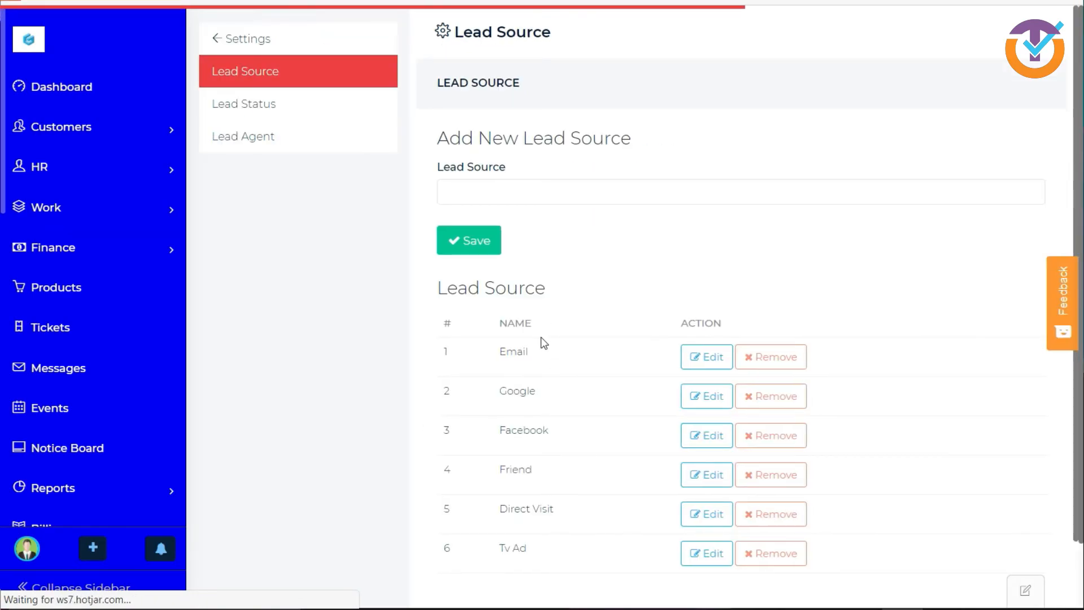
pyautogui.scroll(-2, 452, 305)
pyautogui.click(254, 105)
pyautogui.scroll(-2, 507, 444)
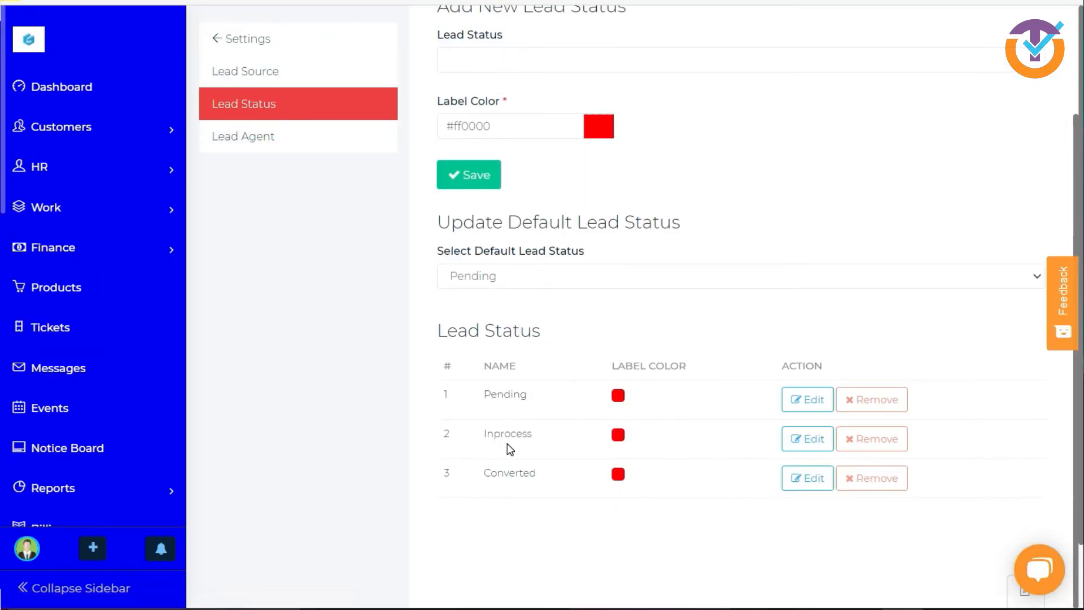
pyautogui.scroll(2, 536, 395)
pyautogui.click(605, 260)
pyautogui.click(611, 339)
pyautogui.scroll(-2, 700, 285)
pyautogui.click(477, 175)
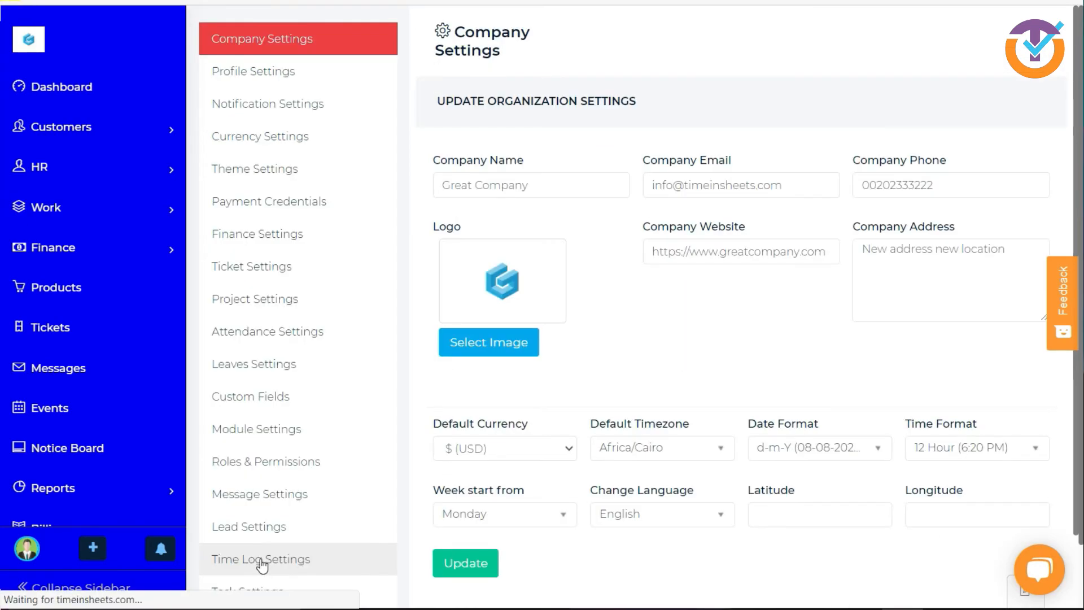
# Step: Turn on the approval requirement for time logs, and turn it off again
pyautogui.click(262, 559)
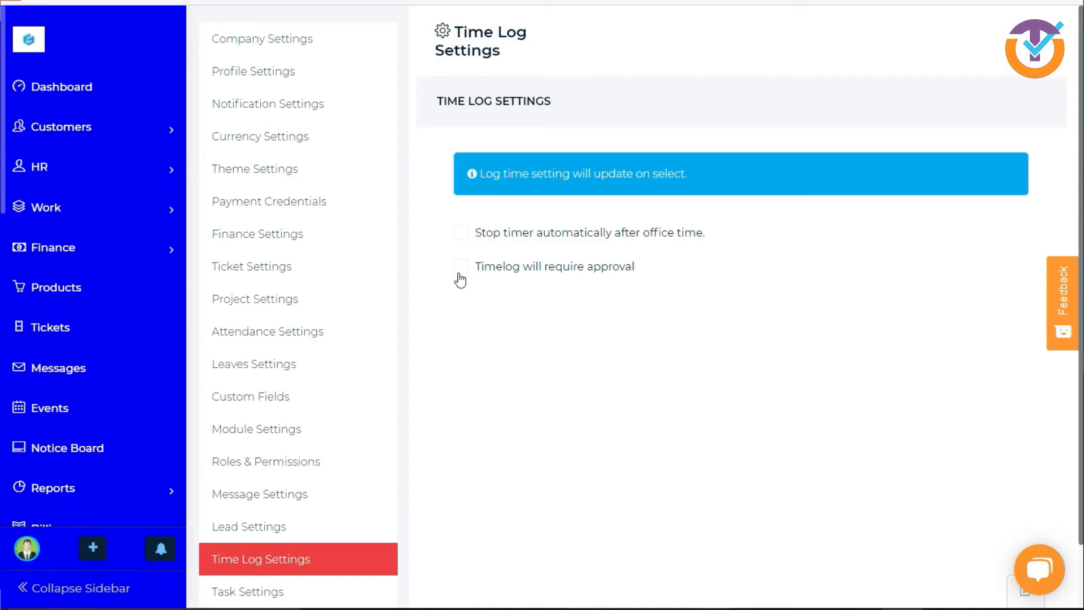
pyautogui.scroll(-1, 461, 271)
pyautogui.click(461, 193)
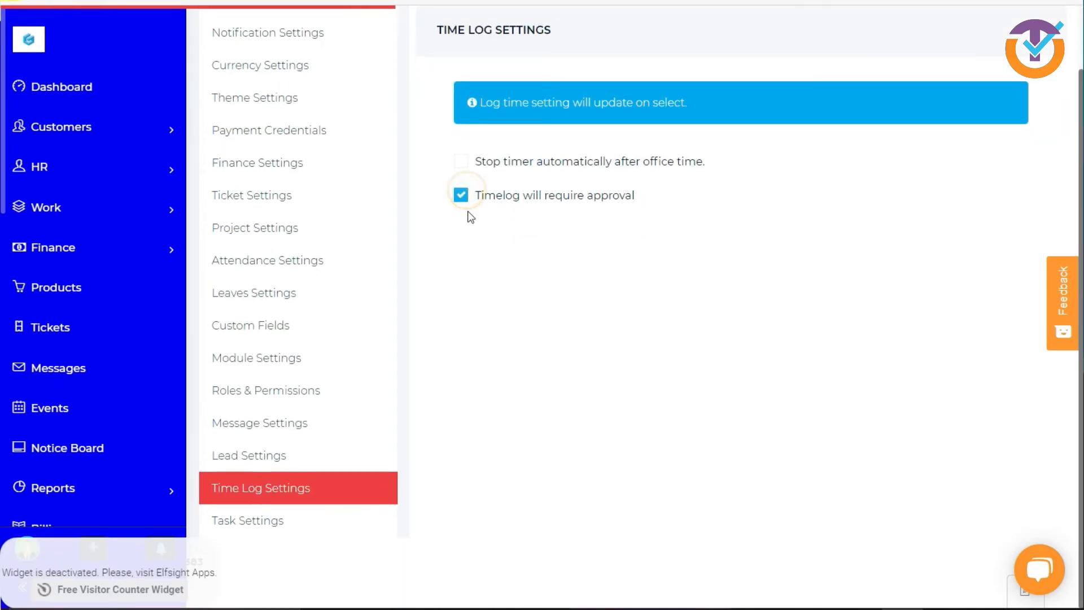
pyautogui.click(460, 266)
# Step: Open the task settings to check self-created tasks and the default task status
pyautogui.scroll(-4, 329, 407)
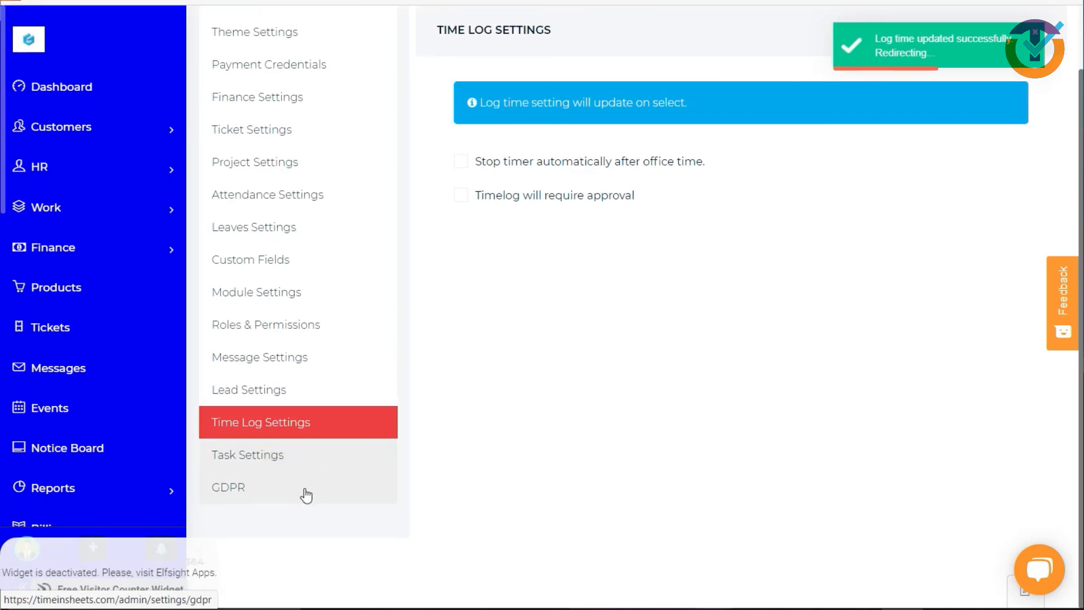
pyautogui.click(304, 472)
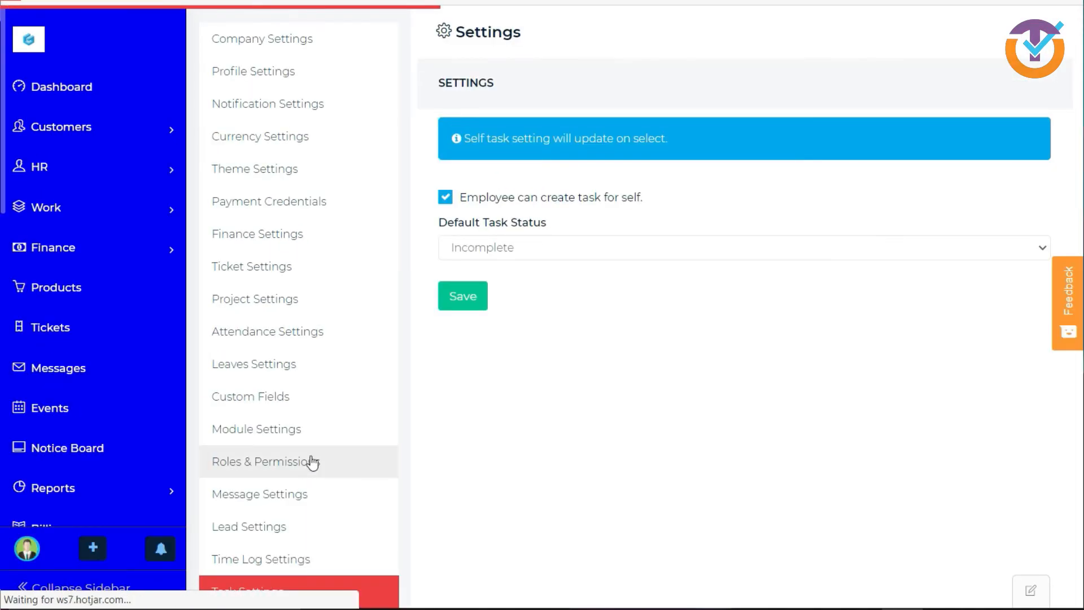